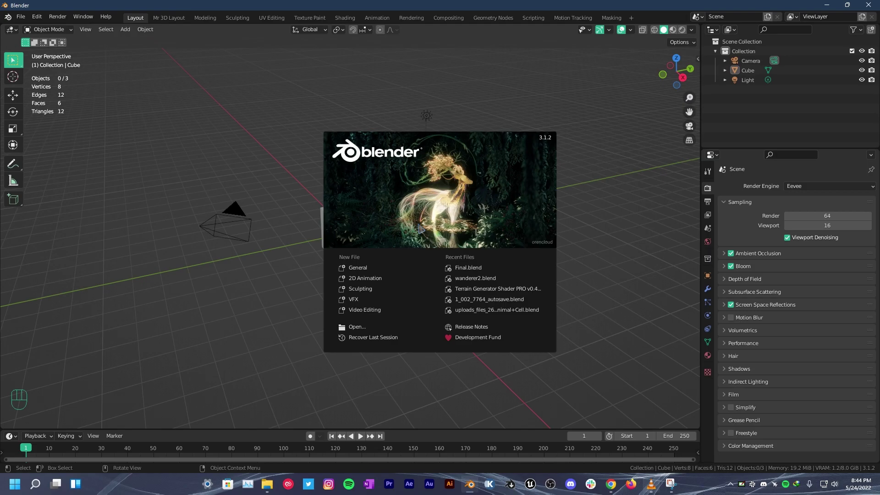
# Step: Dismiss the splash screen and delete the default light from the scene
pyautogui.click(419, 227)
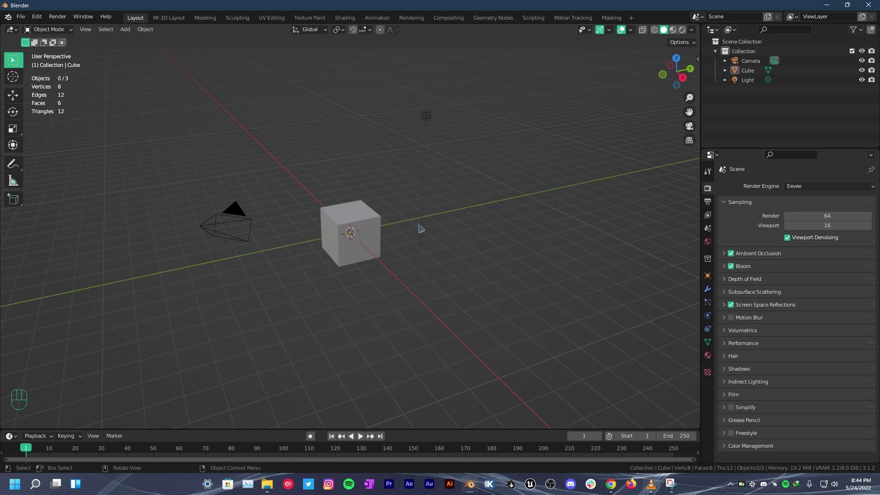
pyautogui.scroll(-1, 54, 412)
pyautogui.scroll(1, 54, 413)
pyautogui.scroll(-2, 50, 398)
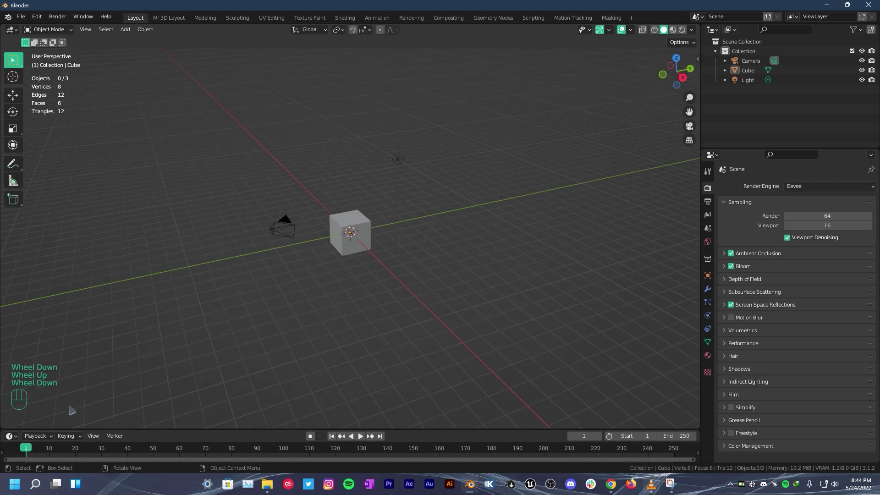
pyautogui.scroll(1, 44, 383)
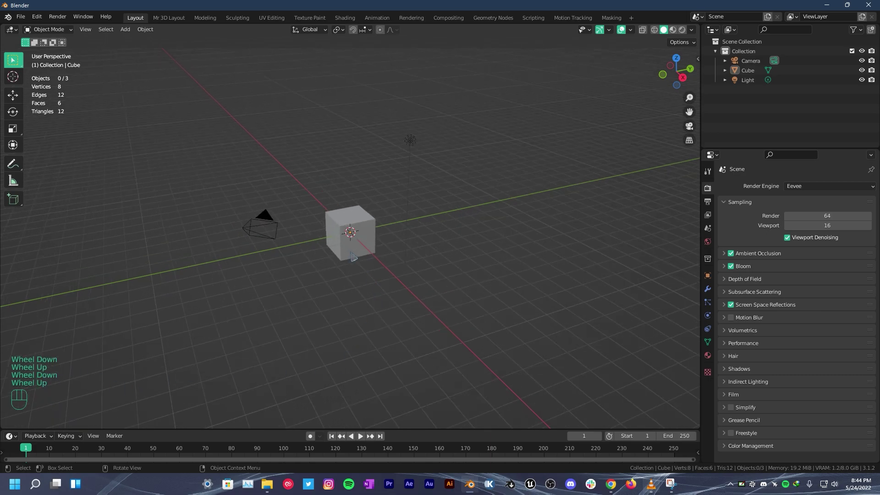
pyautogui.click(415, 146)
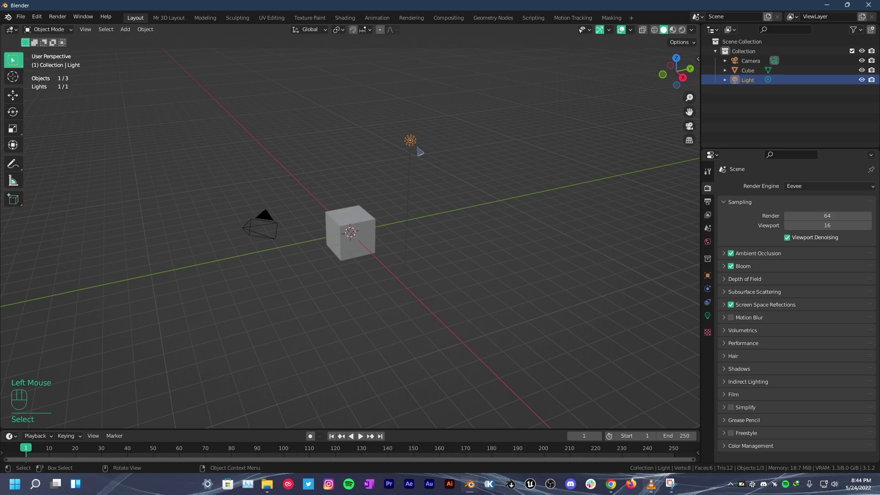
pyautogui.press('x')
pyautogui.click(407, 168)
pyautogui.scroll(2, 318, 305)
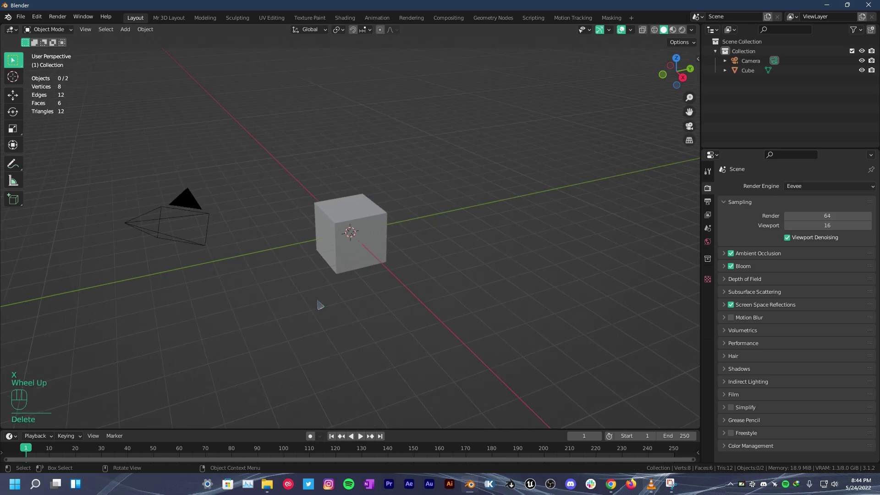
# Step: Select the default cube, enlarge the timeline area and switch it to the Geometry Node Editor
pyautogui.moveTo(319, 305); pyautogui.dragTo(401, 296, button='middle')
pyautogui.scroll(1, 401, 295)
pyautogui.moveTo(401, 295); pyautogui.dragTo(365, 234, button='middle')
pyautogui.scroll(-2, 364, 234)
pyautogui.click(366, 238)
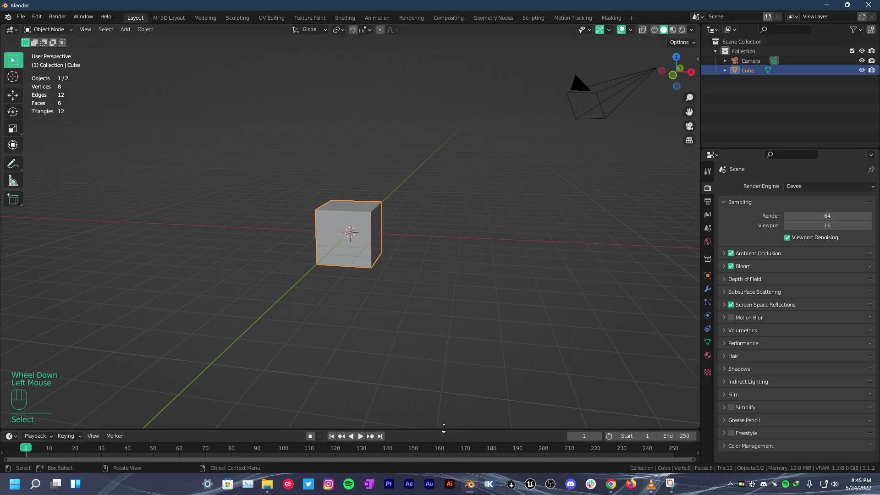
pyautogui.moveTo(444, 428); pyautogui.dragTo(495, 257)
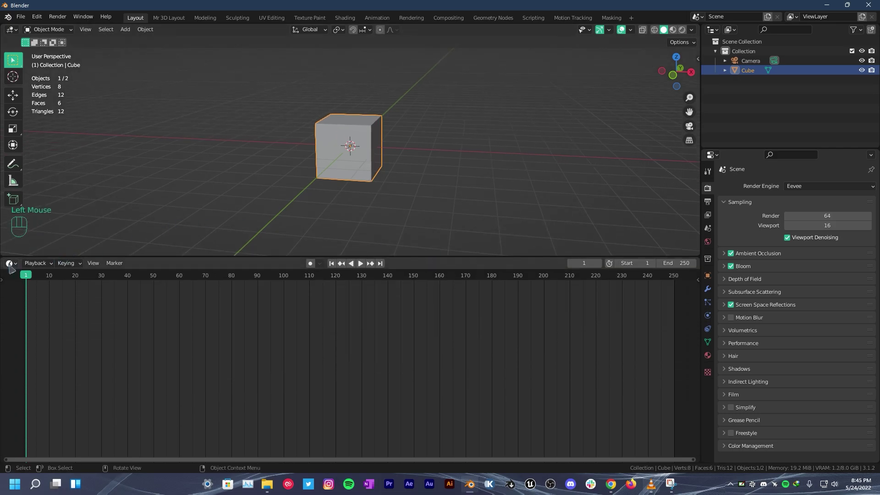
pyautogui.click(11, 263)
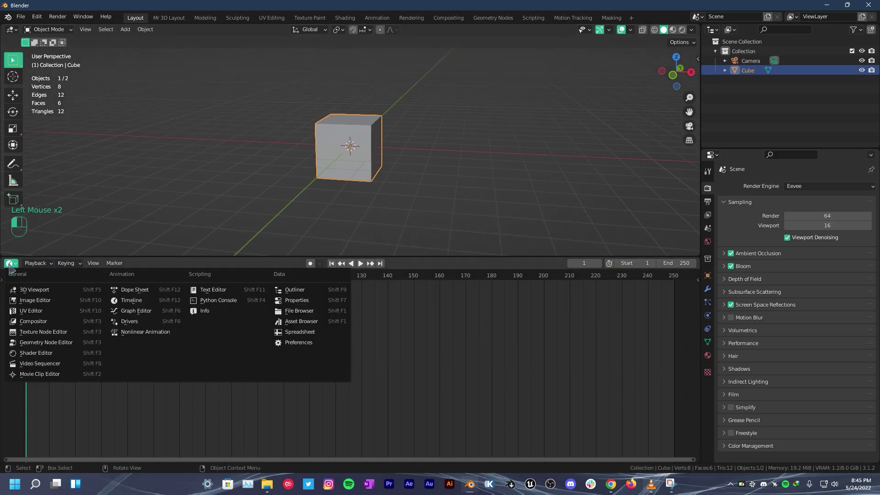
pyautogui.click(28, 342)
pyautogui.click(284, 284)
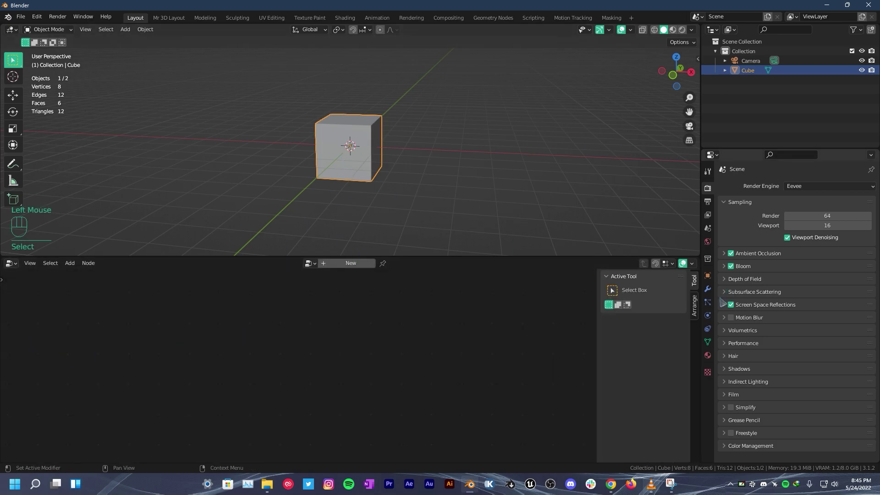
# Step: Add a Geometry Nodes modifier to the cube
pyautogui.click(707, 288)
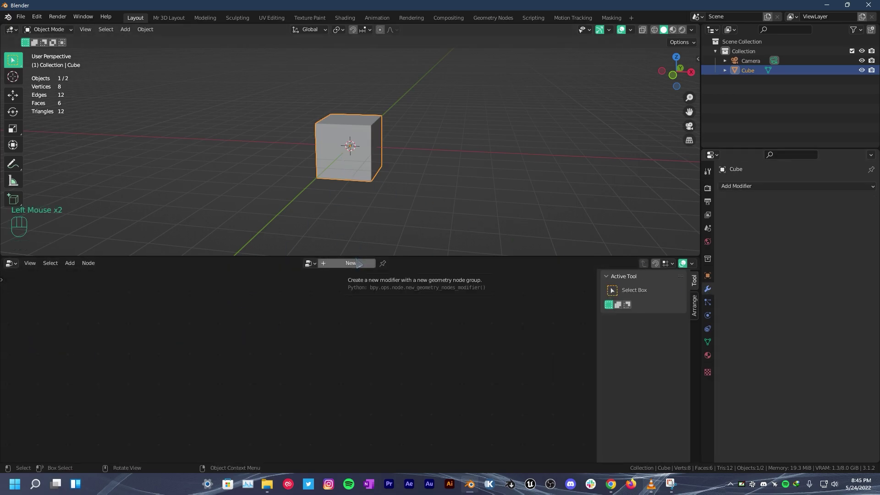
pyautogui.click(787, 187)
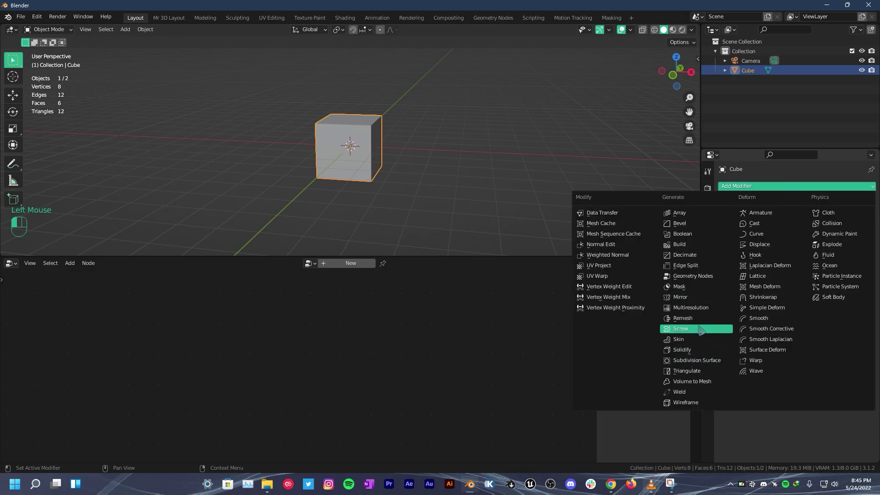
pyautogui.click(693, 276)
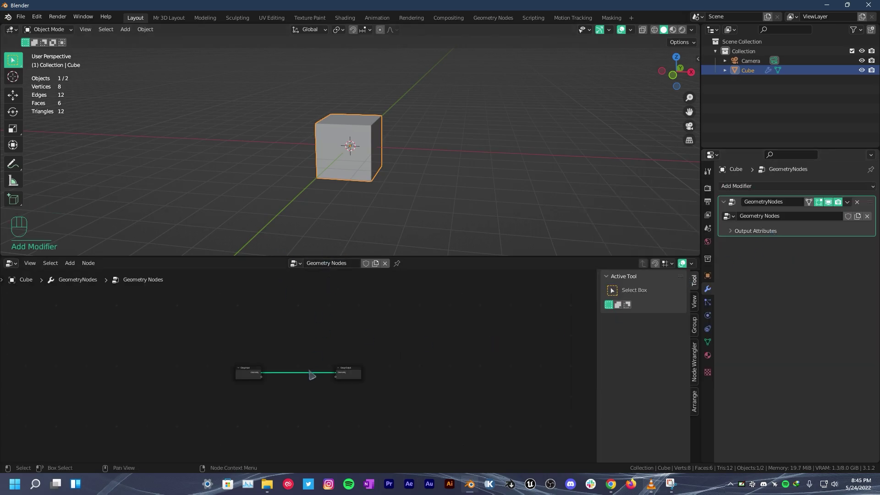
pyautogui.scroll(2, 338, 344)
pyautogui.moveTo(338, 344); pyautogui.dragTo(377, 308, button='middle')
pyautogui.scroll(3, 377, 309)
pyautogui.click(377, 308)
# Step: Add a Solidify modifier to the cube, then make the GeometryNodes modifier active again
pyautogui.click(744, 187)
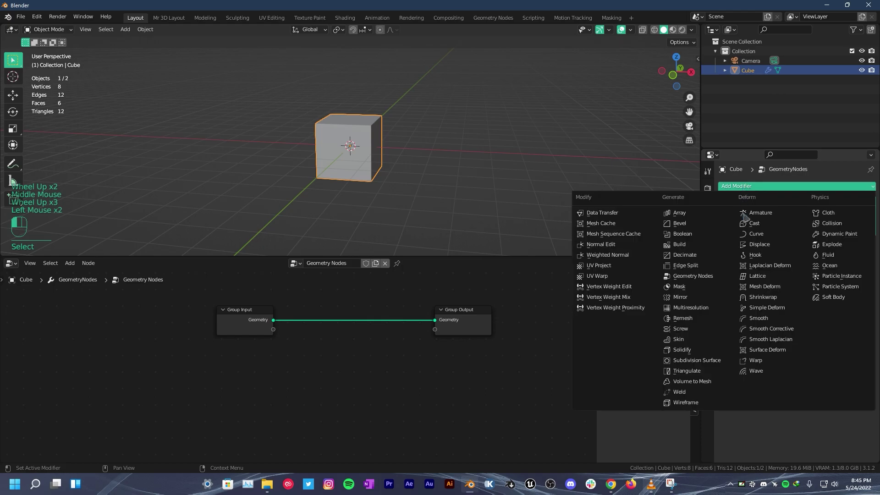
pyautogui.click(702, 353)
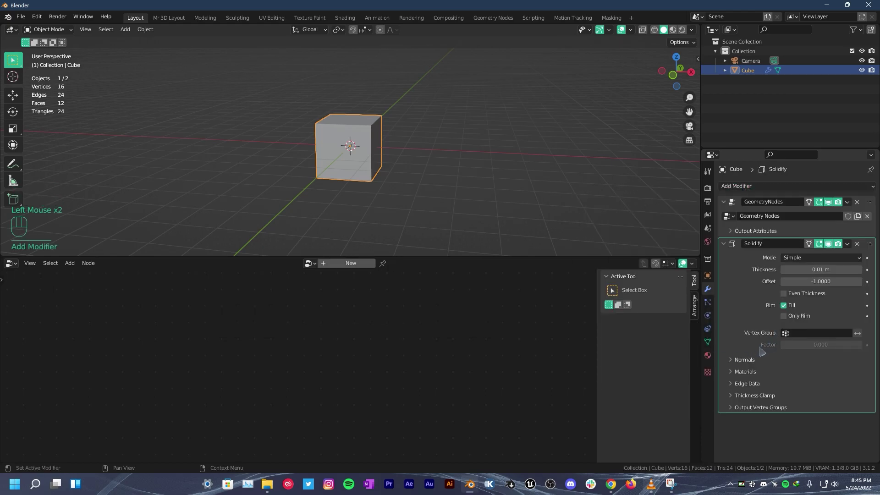
pyautogui.click(752, 289)
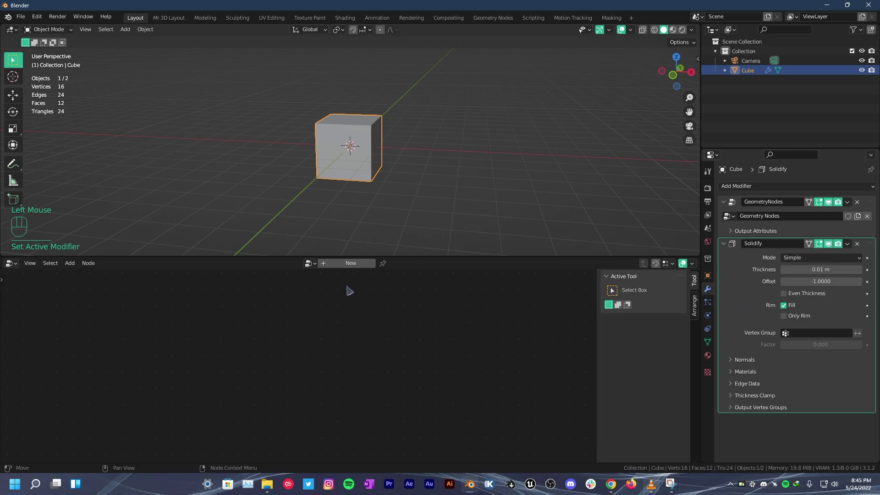
pyautogui.click(788, 232)
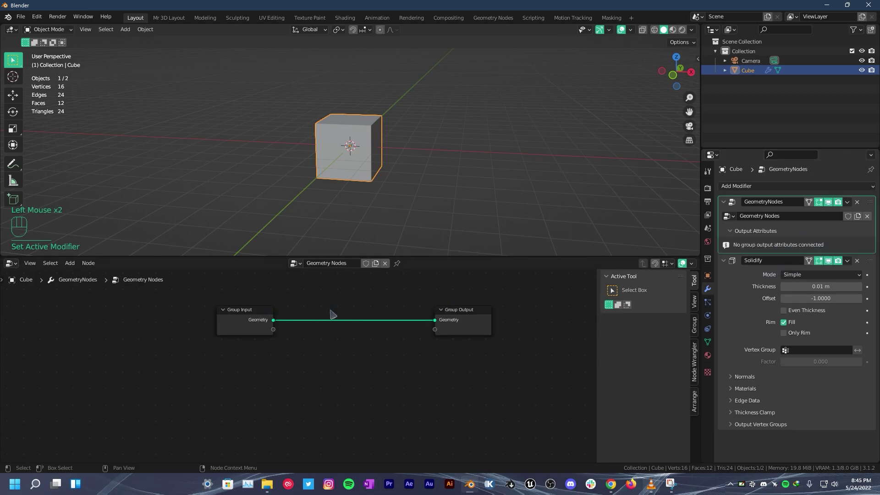
# Step: Try pinning the node tree while switching the active modifier to Solidify and back to GeometryNodes
pyautogui.click(397, 263)
pyautogui.click(740, 338)
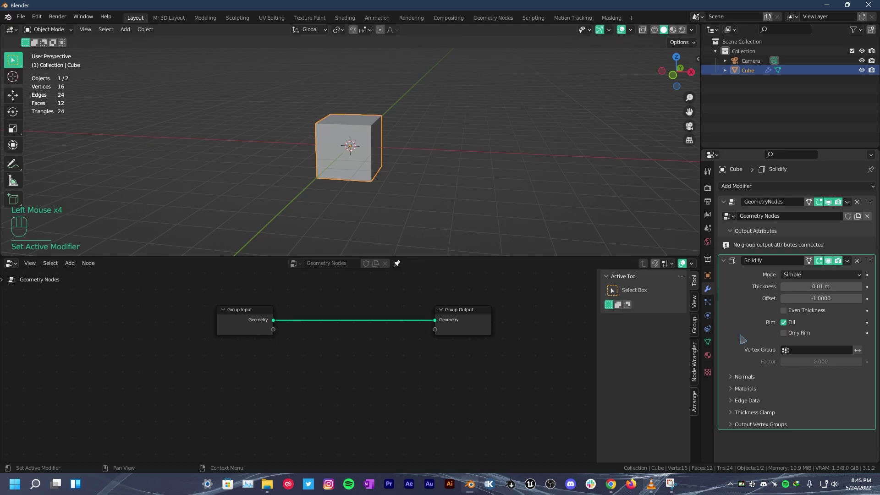
pyautogui.click(836, 232)
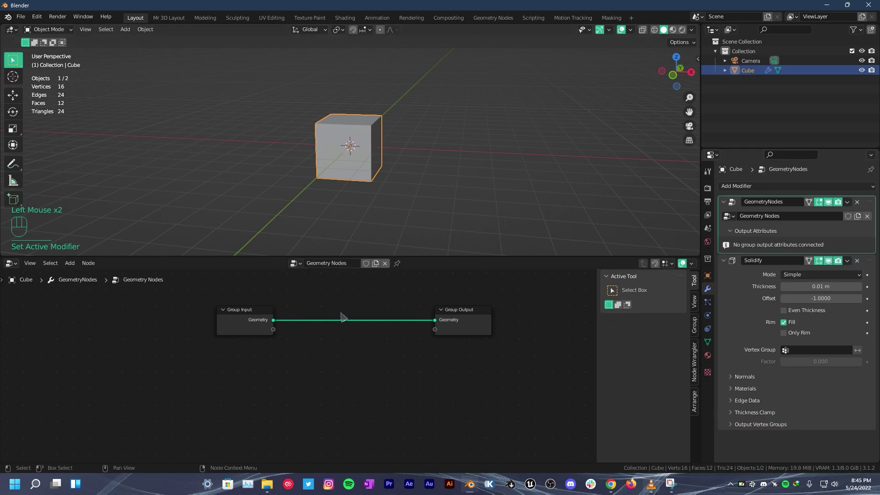
# Step: Pin the geometry node tree in the node editor and remove the Solidify modifier from the cube
pyautogui.click(397, 263)
pyautogui.click(779, 298)
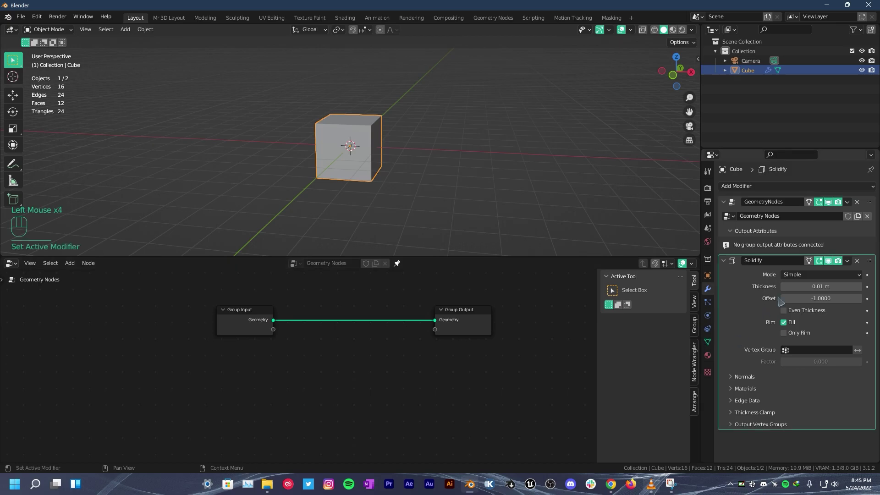
pyautogui.click(854, 231)
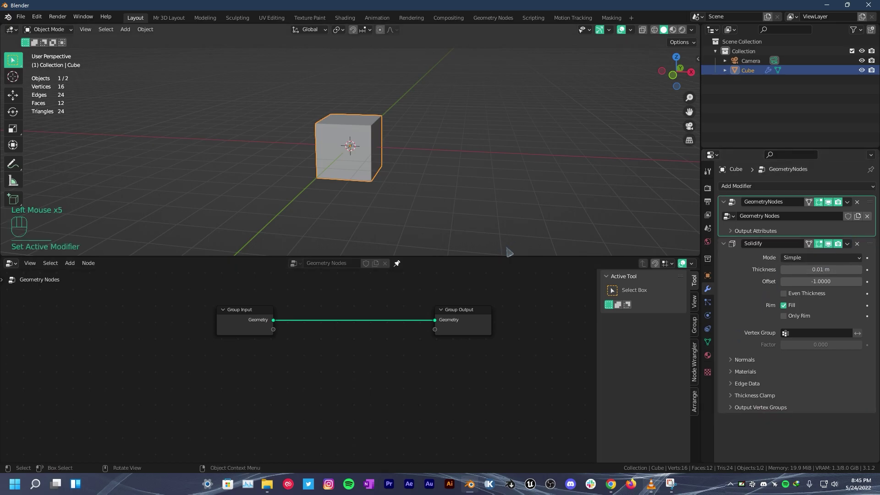
pyautogui.click(857, 243)
pyautogui.click(373, 395)
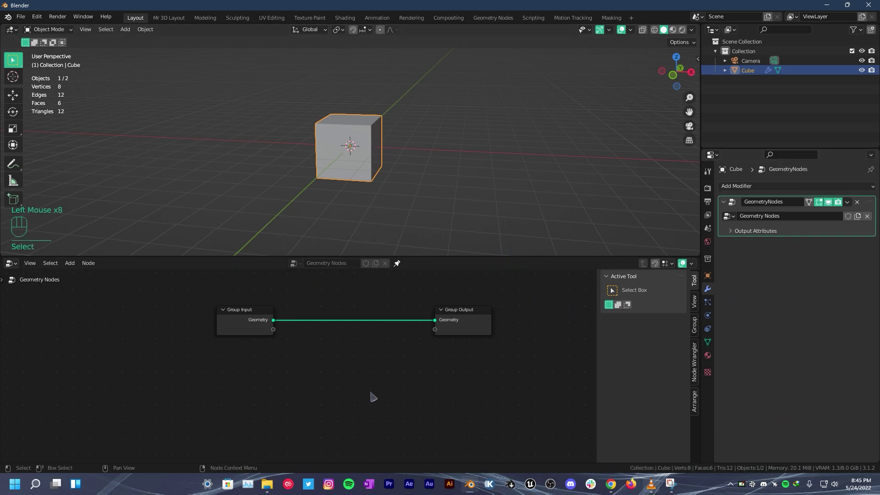
# Step: Delete the Group Input node from the geometry node tree
pyautogui.moveTo(246, 332); pyautogui.dragTo(238, 341)
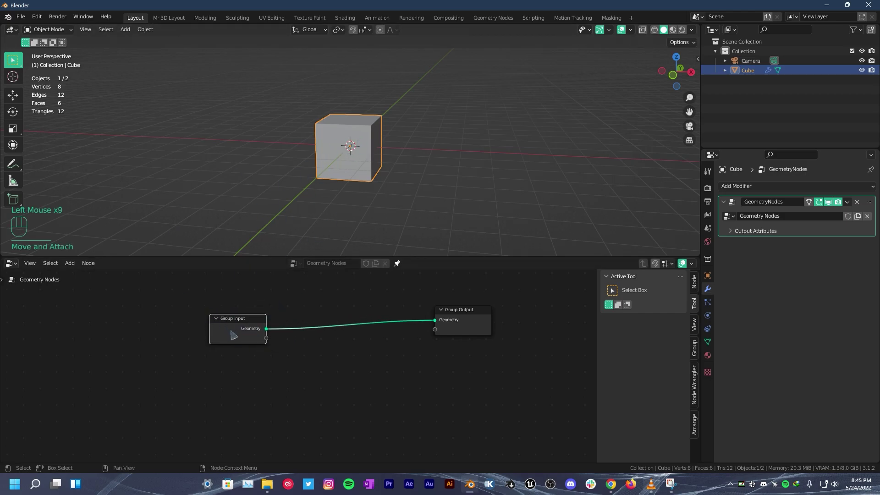
pyautogui.moveTo(234, 335); pyautogui.dragTo(239, 342)
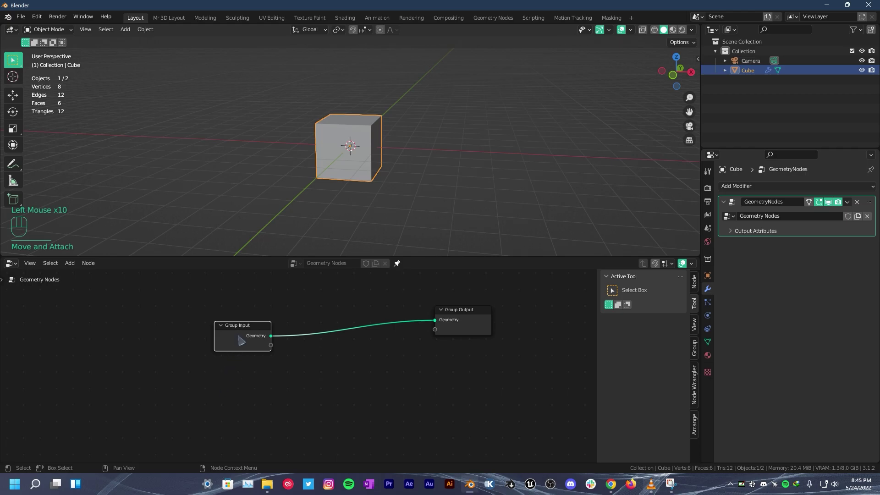
pyautogui.press('Delete')
# Step: Add an Ico Sphere node and connect its Mesh output to the Geometry input of the Group Output
pyautogui.hotkey('shift', 'a')
pyautogui.write('ico')
pyautogui.press('Return')
pyautogui.press('t')
pyautogui.click(196, 309)
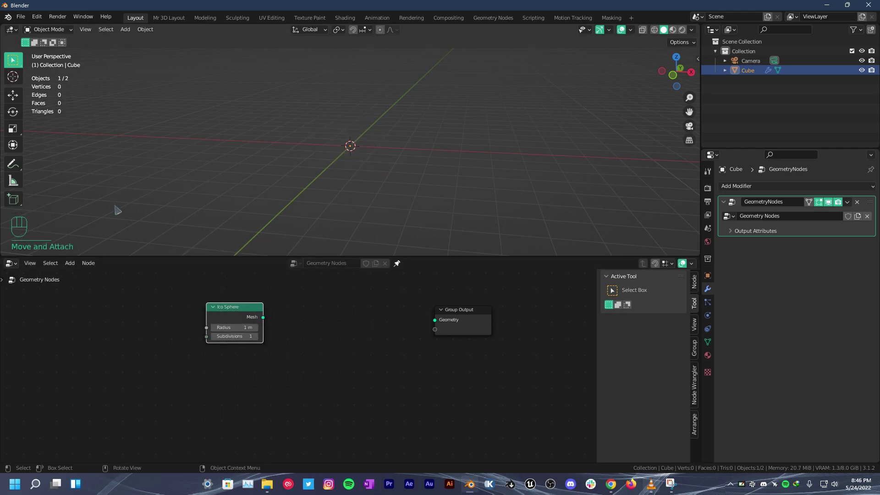
pyautogui.moveTo(264, 320); pyautogui.dragTo(436, 324)
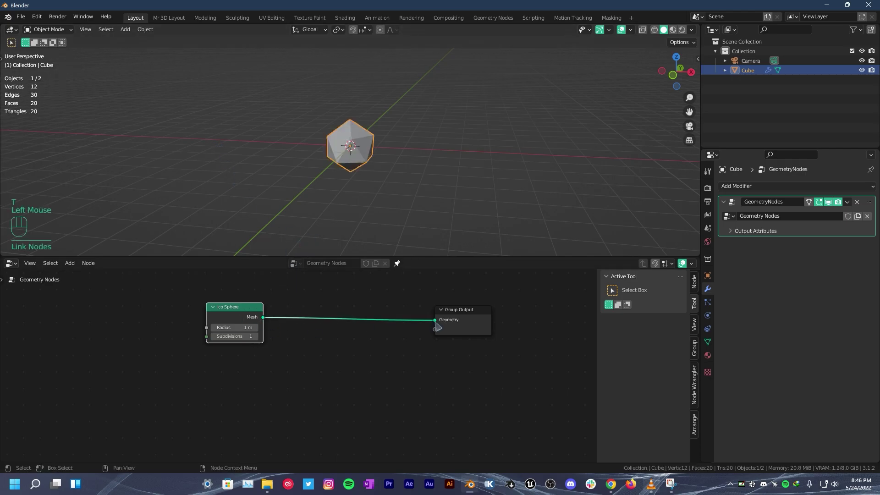
# Step: Set the Ico Sphere node's subdivisions to 4
pyautogui.scroll(1, 305, 112)
pyautogui.moveTo(312, 124); pyautogui.dragTo(329, 158, button='middle')
pyautogui.scroll(2, 329, 158)
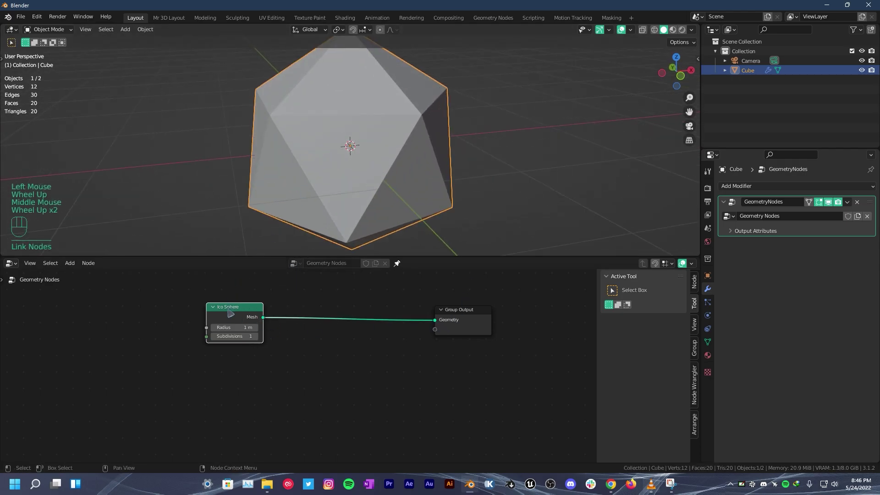
pyautogui.moveTo(230, 314); pyautogui.dragTo(244, 325)
pyautogui.scroll(1, 267, 326)
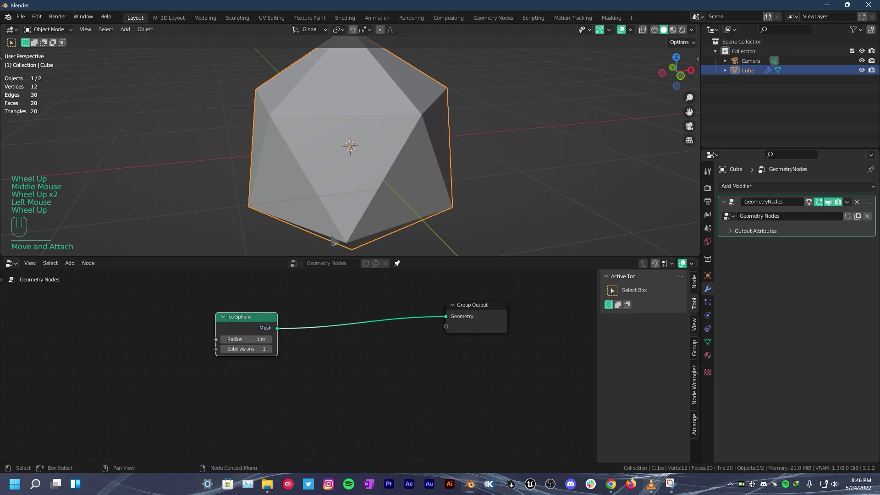
pyautogui.click(269, 349)
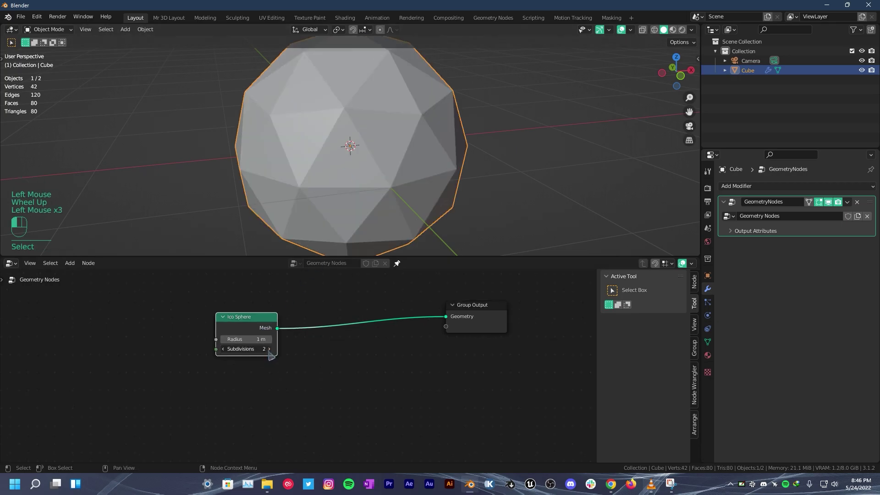
pyautogui.click(269, 350)
pyautogui.click(269, 351)
pyautogui.moveTo(347, 162); pyautogui.dragTo(315, 168, button='middle')
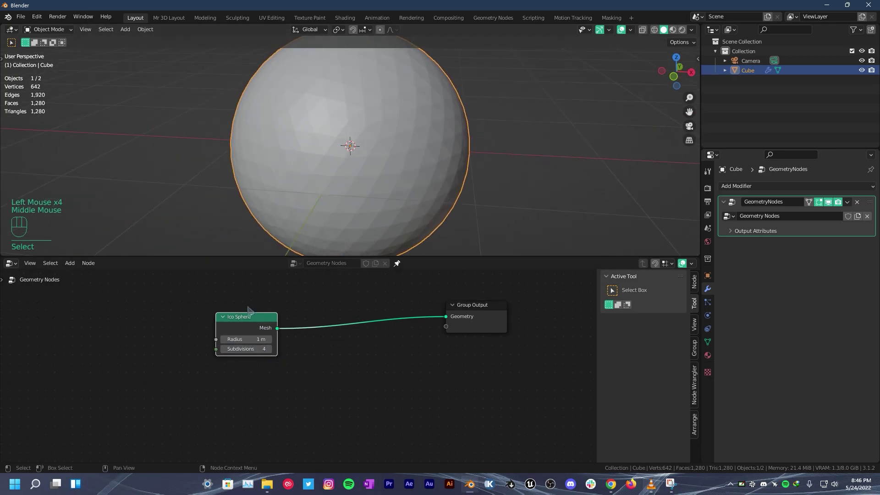
# Step: Make room beside the Ico Sphere node and insert a Dual Mesh node between it and the Group Output
pyautogui.moveTo(247, 316); pyautogui.dragTo(180, 306)
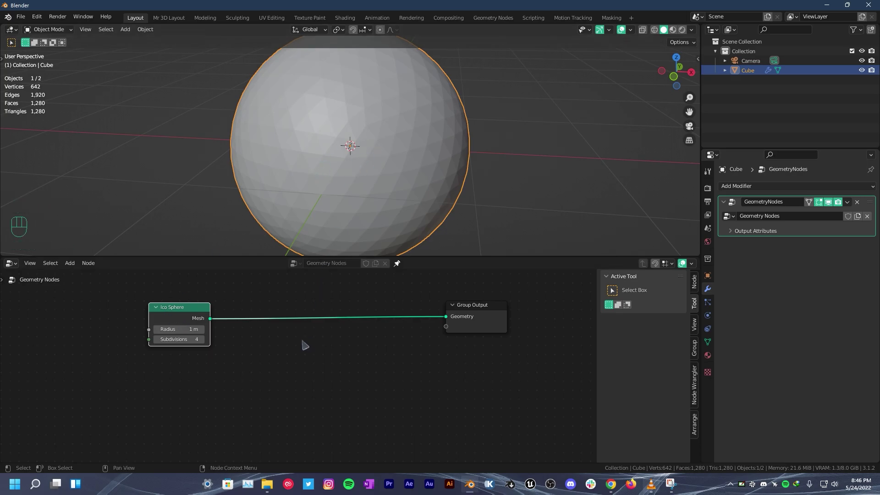
pyautogui.press('shift')
pyautogui.hotkey('shift', 'a')
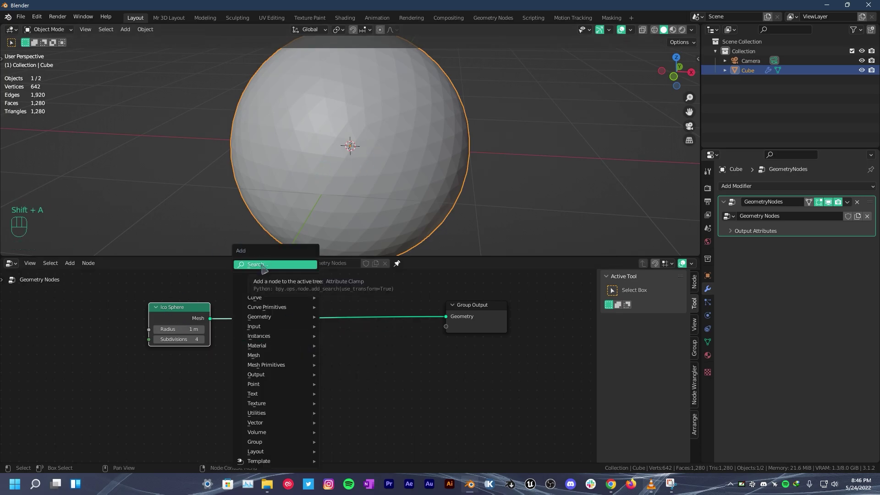
pyautogui.click(263, 267)
pyautogui.write('dual')
pyautogui.press('Return')
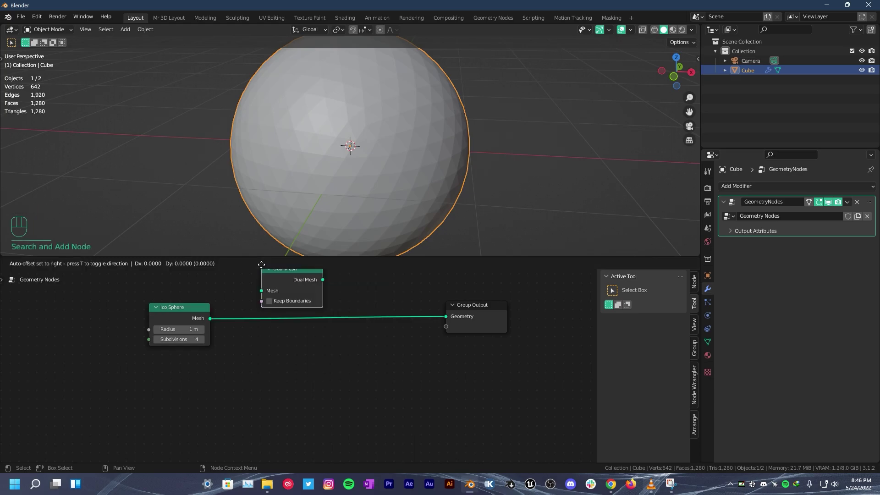
pyautogui.click(257, 295)
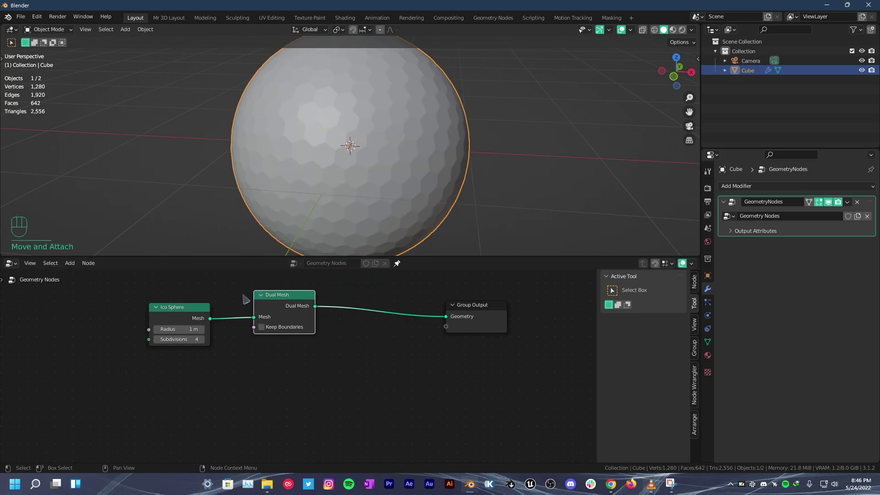
# Step: Move the Dual Mesh node closer to the Ico Sphere and the Group Output farther away to free space between them
pyautogui.moveTo(329, 175); pyautogui.dragTo(378, 147, button='middle')
pyautogui.scroll(2, 377, 165)
pyautogui.moveTo(291, 307); pyautogui.dragTo(274, 316)
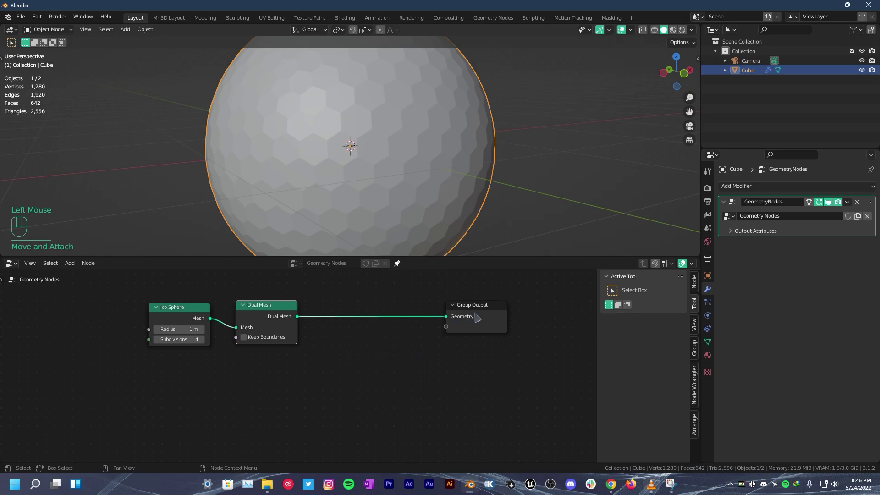
pyautogui.moveTo(456, 322); pyautogui.dragTo(487, 328)
pyautogui.scroll(-1, 367, 170)
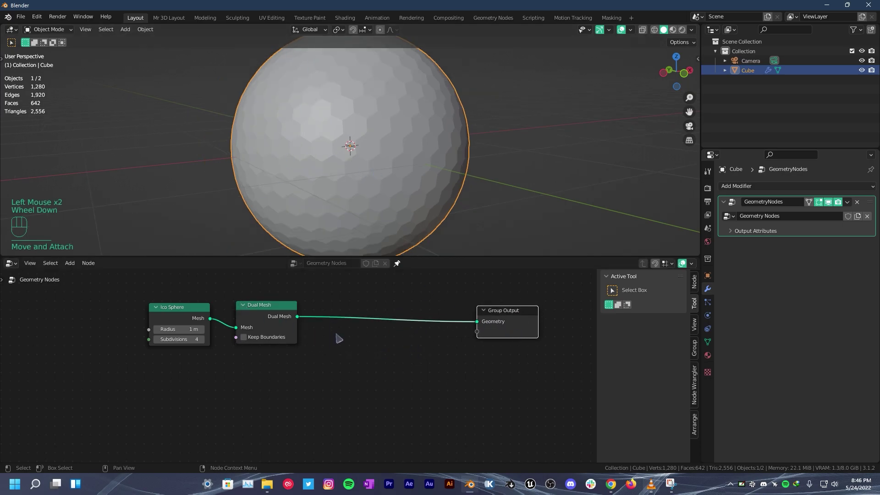
# Step: Insert a Split Edges node between the Dual Mesh node and the Group Output
pyautogui.moveTo(259, 313); pyautogui.dragTo(262, 307)
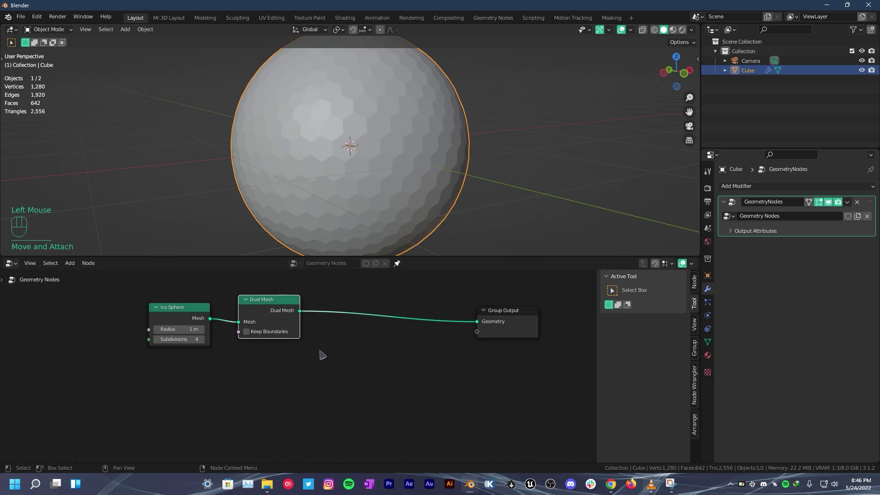
pyautogui.hotkey('shift', 'a')
pyautogui.click(275, 260)
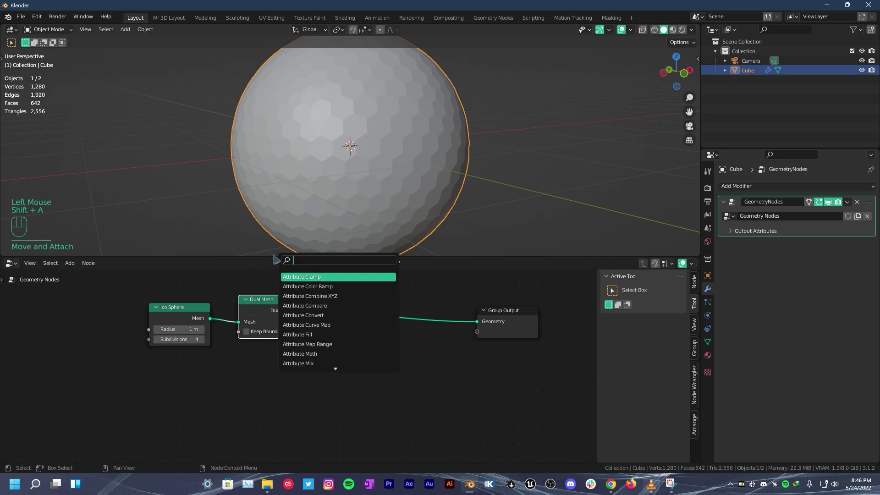
pyautogui.write('split')
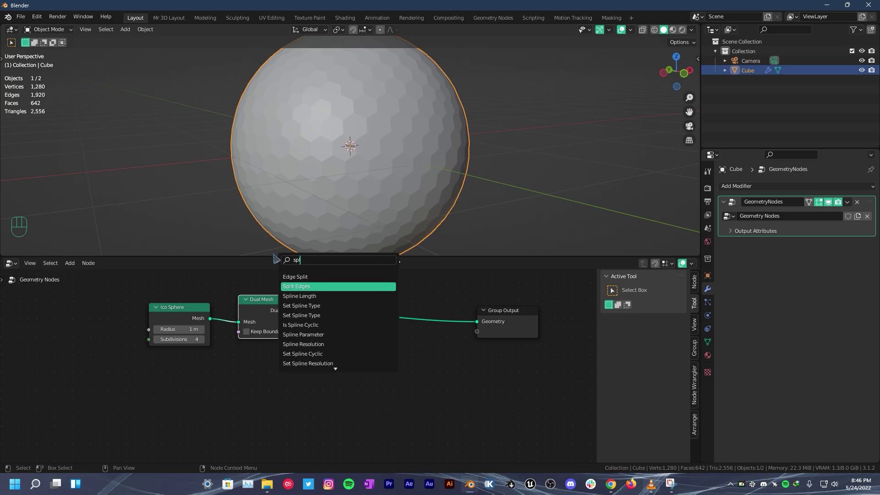
pyautogui.press('Return')
pyautogui.click(335, 299)
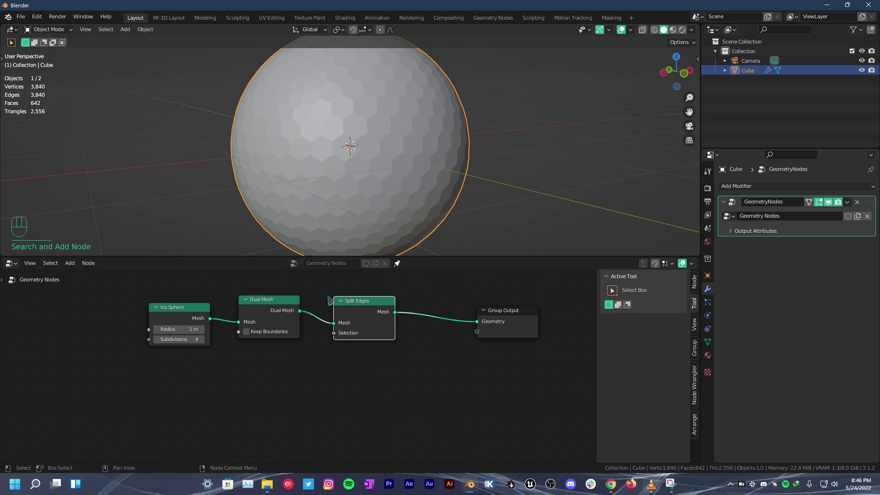
pyautogui.moveTo(362, 322); pyautogui.dragTo(359, 318)
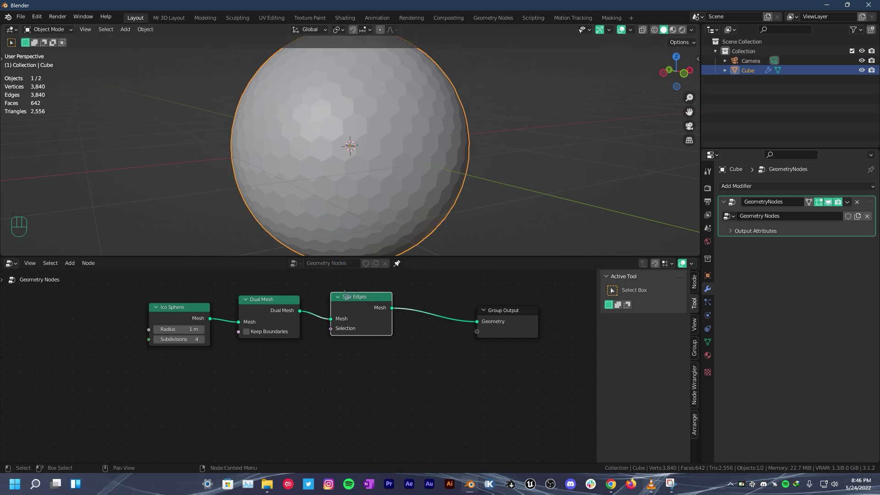
# Step: Move the Group Output away and insert a Set Position node between Split Edges and the Group Output, spacing the nodes apart
pyautogui.moveTo(475, 339); pyautogui.dragTo(541, 334)
pyautogui.moveTo(360, 319); pyautogui.dragTo(288, 334, button='middle')
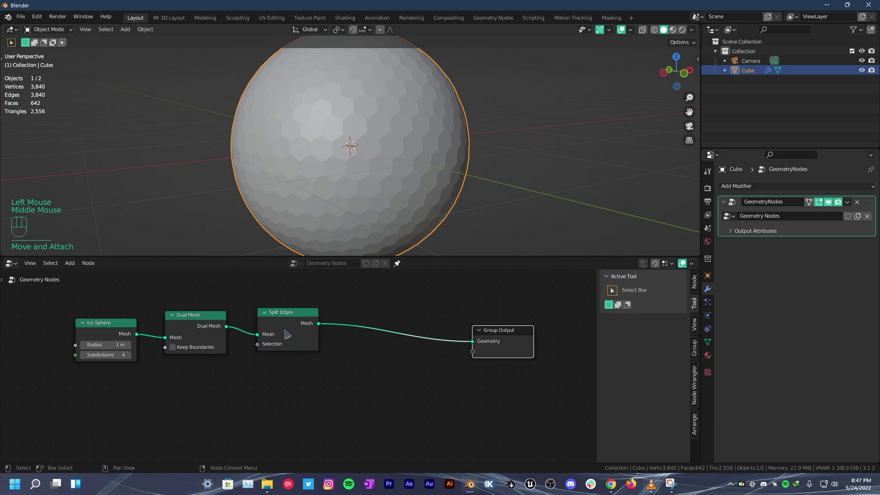
pyautogui.hotkey('shift', 'a')
pyautogui.write('set')
pyautogui.click(295, 291)
pyautogui.click(425, 334)
pyautogui.moveTo(336, 294); pyautogui.dragTo(515, 381)
pyautogui.press('g')
pyautogui.click(588, 380)
pyautogui.press('n')
pyautogui.click(381, 384)
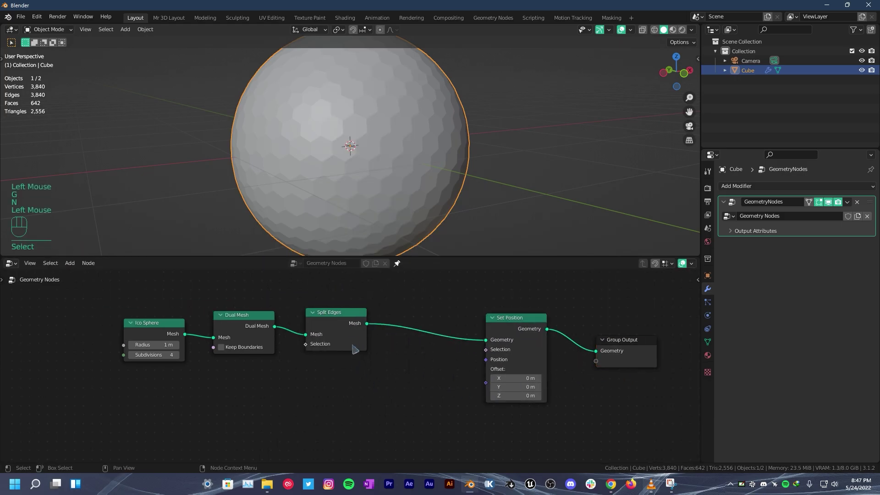
# Step: Shift the Split Edges node slightly up and insert a Capture Attribute node between it and the Set Position node
pyautogui.moveTo(352, 346); pyautogui.dragTo(351, 333)
pyautogui.click(352, 364)
pyautogui.hotkey('shift', 'a')
pyautogui.moveTo(352, 361)
pyautogui.click(563, 415)
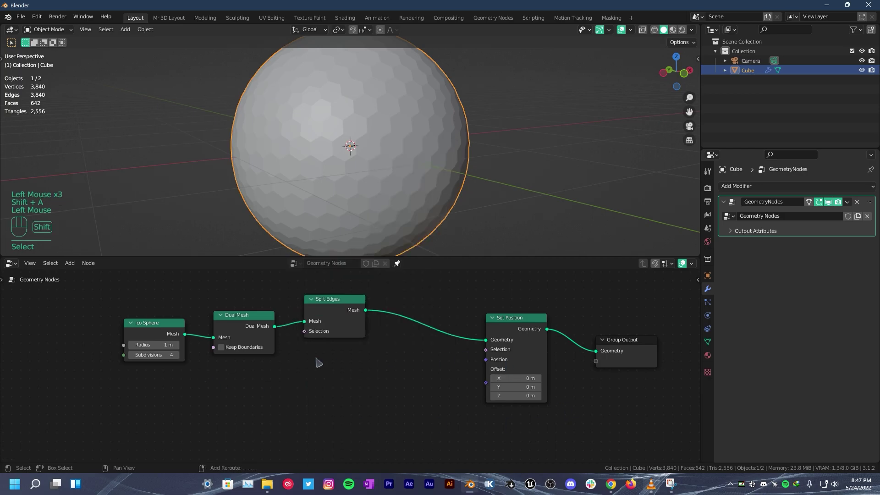
pyautogui.hotkey('shift', 'a')
pyautogui.click(299, 267)
pyautogui.write('cap')
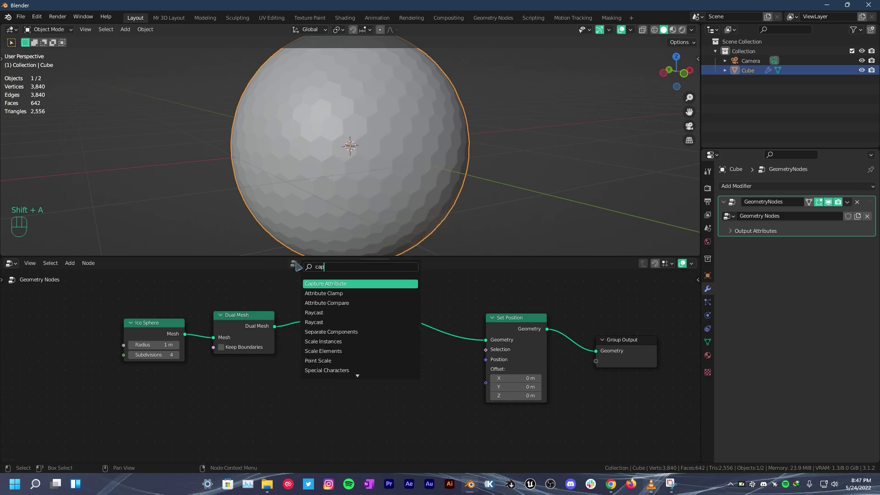
pyautogui.press('Down')
pyautogui.press('Down')
pyautogui.press('Up')
pyautogui.press('Up')
pyautogui.press('Return')
pyautogui.click(404, 287)
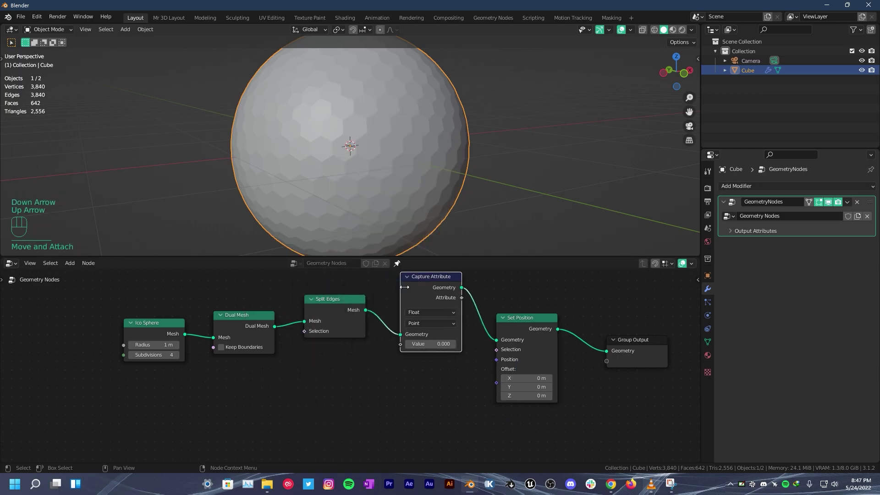
# Step: Set the Capture Attribute node's data type to Vector and its domain to Face
pyautogui.click(423, 317)
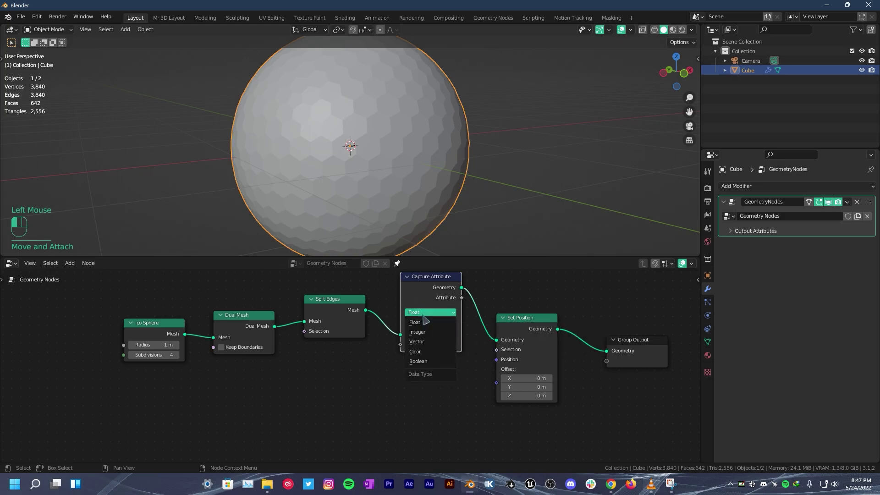
pyautogui.click(429, 343)
pyautogui.click(430, 324)
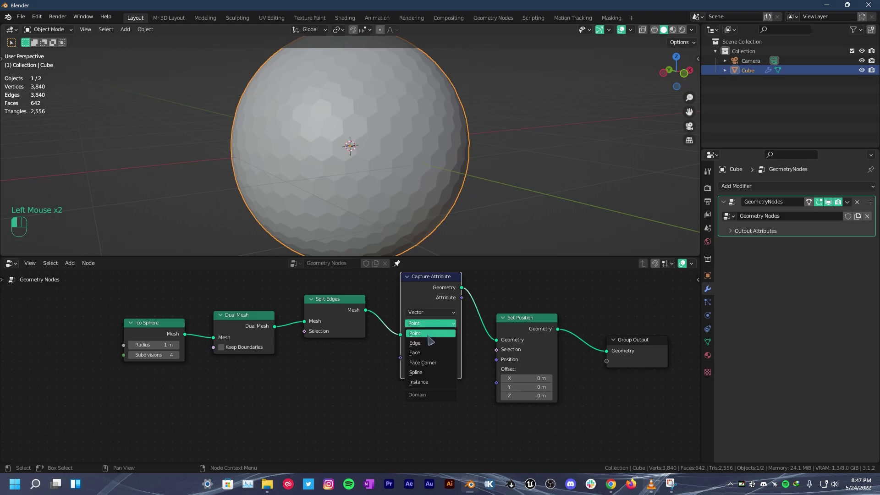
pyautogui.click(430, 352)
# Step: Add a Position node below Split Edges and connect its output to the Capture Attribute node's Value input
pyautogui.scroll(-1, 316, 357)
pyautogui.moveTo(316, 357); pyautogui.dragTo(285, 366, button='middle')
pyautogui.hotkey('shift', 'a')
pyautogui.click(285, 268)
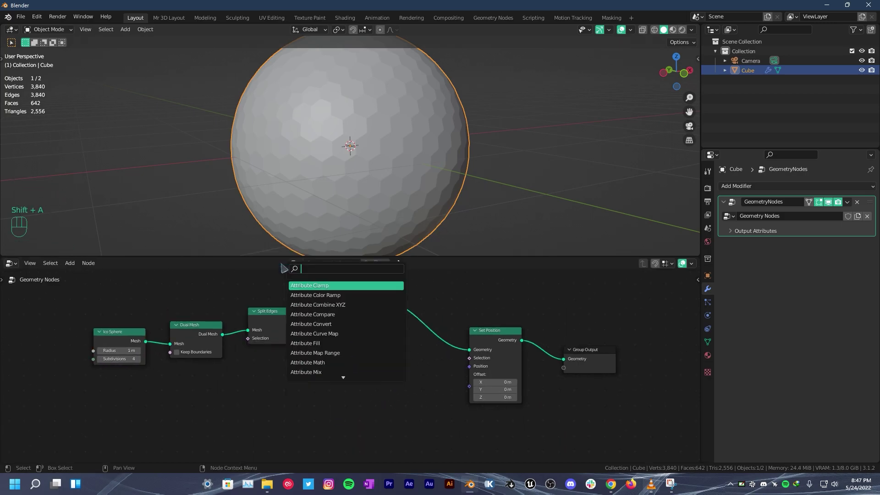
pyautogui.write('position')
pyautogui.click(325, 288)
pyautogui.click(307, 402)
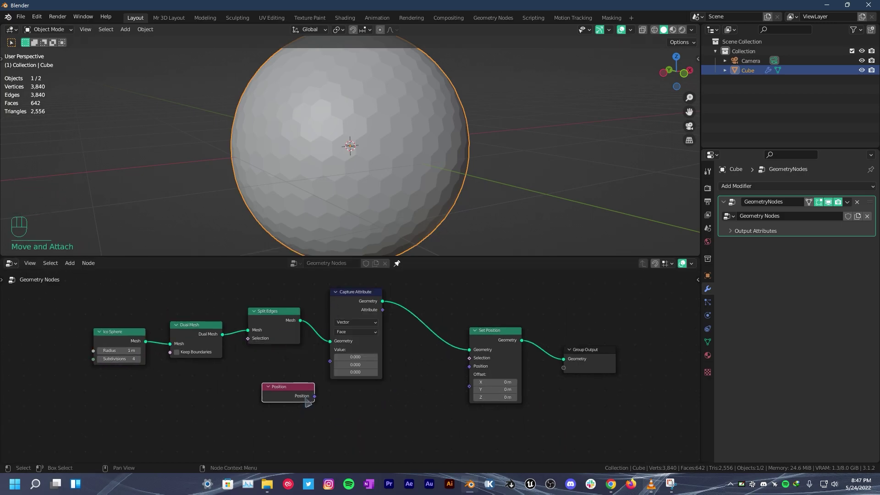
pyautogui.moveTo(314, 396); pyautogui.dragTo(330, 361)
pyautogui.moveTo(292, 390); pyautogui.dragTo(290, 377)
pyautogui.click(336, 402)
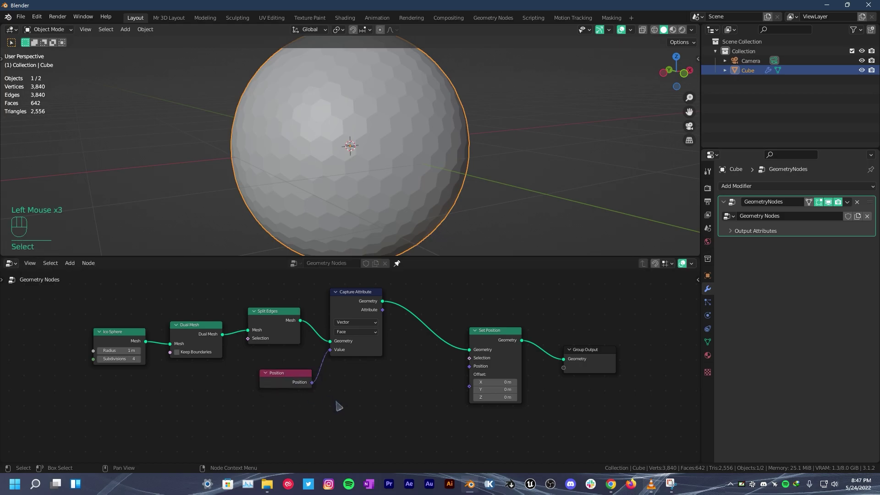
# Step: Add a Mix node whose Color output feeds the Position input of the Set Position node
pyautogui.moveTo(468, 369); pyautogui.dragTo(375, 359)
pyautogui.write('mix')
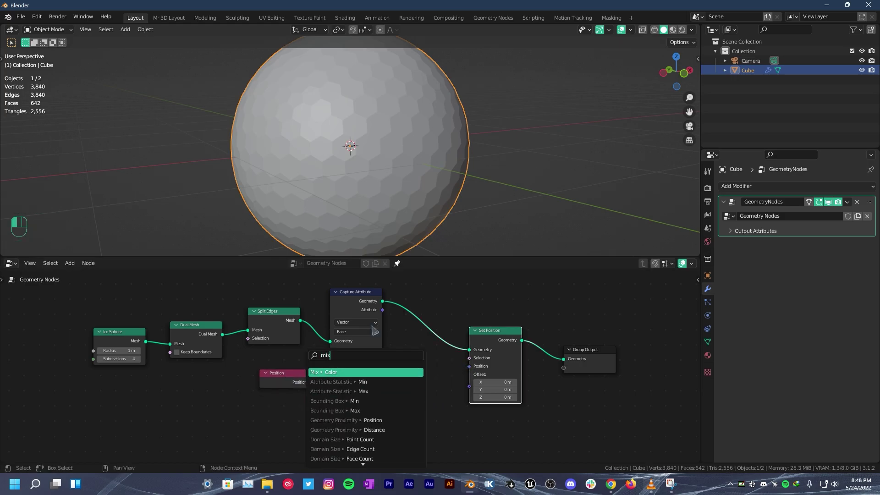
pyautogui.press('Return')
pyautogui.click(380, 378)
pyautogui.scroll(2, 379, 377)
pyautogui.moveTo(378, 374); pyautogui.dragTo(371, 356, button='middle')
pyautogui.scroll(-2, 372, 357)
pyautogui.moveTo(372, 356); pyautogui.dragTo(363, 365, button='middle')
# Step: Connect the captured Attribute to the Mix node's Color2 and Position to its Color1, and try out different Fac values
pyautogui.moveTo(340, 305); pyautogui.dragTo(360, 443)
pyautogui.moveTo(357, 411); pyautogui.dragTo(399, 386)
pyautogui.moveTo(298, 375); pyautogui.dragTo(421, 398)
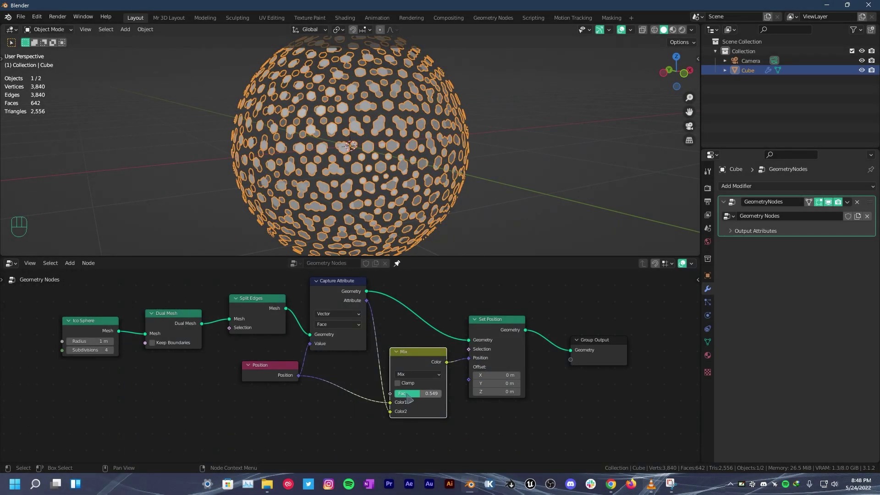
pyautogui.click(401, 401)
pyautogui.moveTo(401, 396); pyautogui.dragTo(418, 394)
# Step: Add a Noise Texture node below the Position node and connect its Fac output to the Mix node's Fac input
pyautogui.moveTo(399, 391); pyautogui.dragTo(449, 349, button='middle')
pyautogui.hotkey('shift', 'a')
pyautogui.click(279, 263)
pyautogui.press('BackSpace')
pyautogui.write('no')
pyautogui.press('Down')
pyautogui.press('Down')
pyautogui.press('Return')
pyautogui.click(265, 366)
pyautogui.moveTo(323, 380); pyautogui.dragTo(443, 352)
# Step: Set the Noise Texture's Detail and Roughness to 0 and its Scale to 4.6
pyautogui.moveTo(285, 428); pyautogui.dragTo(241, 417)
pyautogui.click(570, 135)
pyautogui.moveTo(545, 139); pyautogui.dragTo(284, 158, button='middle')
pyautogui.moveTo(268, 407); pyautogui.dragTo(241, 426)
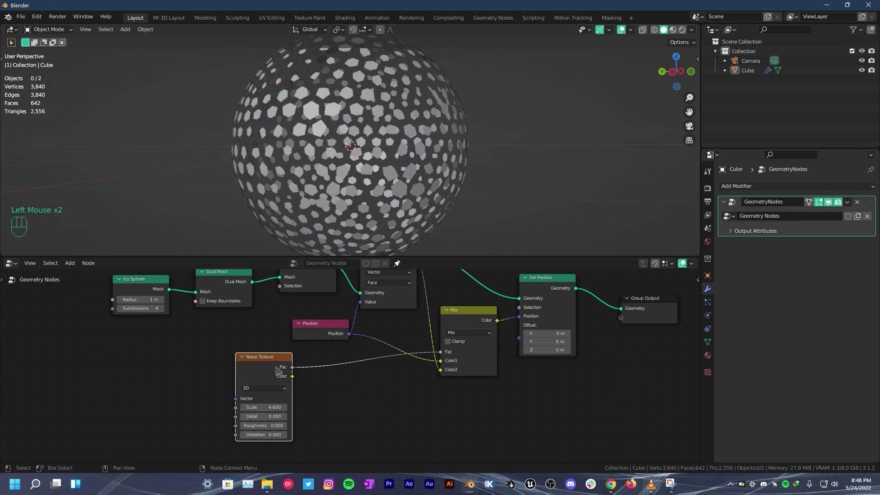
# Step: Make room beside the Noise Texture and insert a Map Range node between it and the Mix node's Fac input
pyautogui.moveTo(280, 370); pyautogui.dragTo(259, 372)
pyautogui.hotkey('shift', 'a')
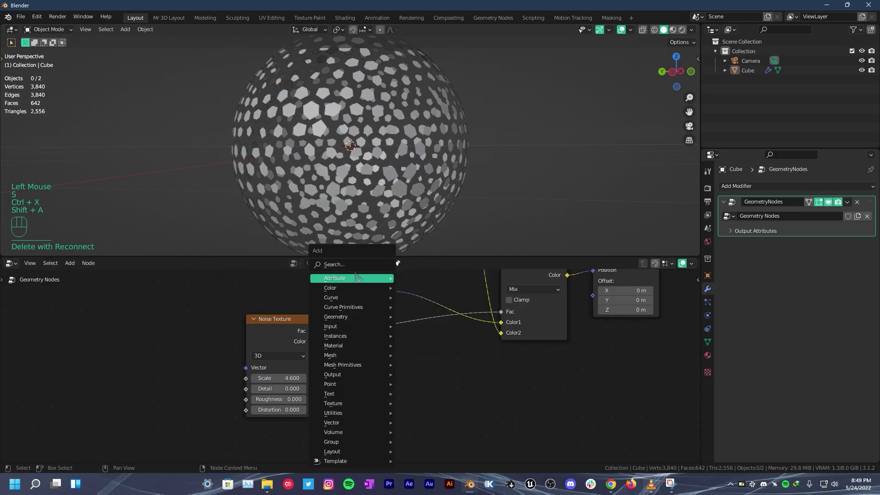
pyautogui.click(358, 265)
pyautogui.write('ramp')
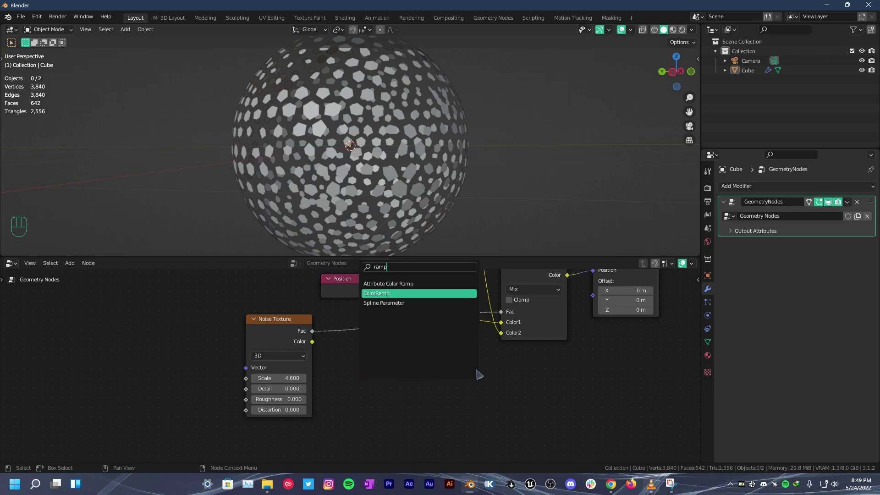
pyautogui.press('BackSpace')
pyautogui.press('BackSpace')
pyautogui.press('BackSpace')
pyautogui.press('BackSpace')
pyautogui.write('map')
pyautogui.press('Return')
pyautogui.click(422, 395)
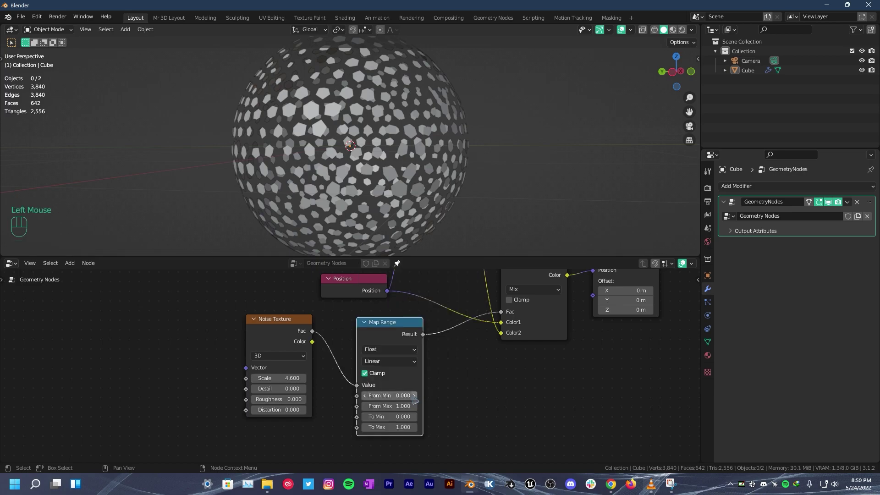
# Step: Set the Map Range node's From Min to 0.6 and From Max to 0.5
pyautogui.moveTo(415, 397); pyautogui.dragTo(418, 397)
pyautogui.click(414, 397)
pyautogui.click(414, 397)
pyautogui.click(414, 397)
pyautogui.click(414, 397)
pyautogui.click(414, 397)
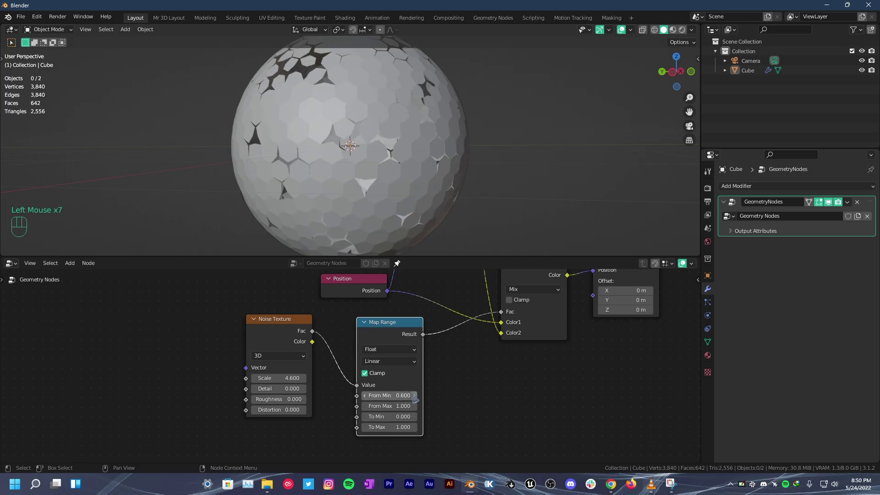
pyautogui.click(365, 406)
pyautogui.click(365, 406)
pyautogui.click(365, 406)
pyautogui.click(365, 406)
# Step: Set the Noise Texture's Scale to 2.6
pyautogui.moveTo(394, 184); pyautogui.dragTo(358, 181, button='middle')
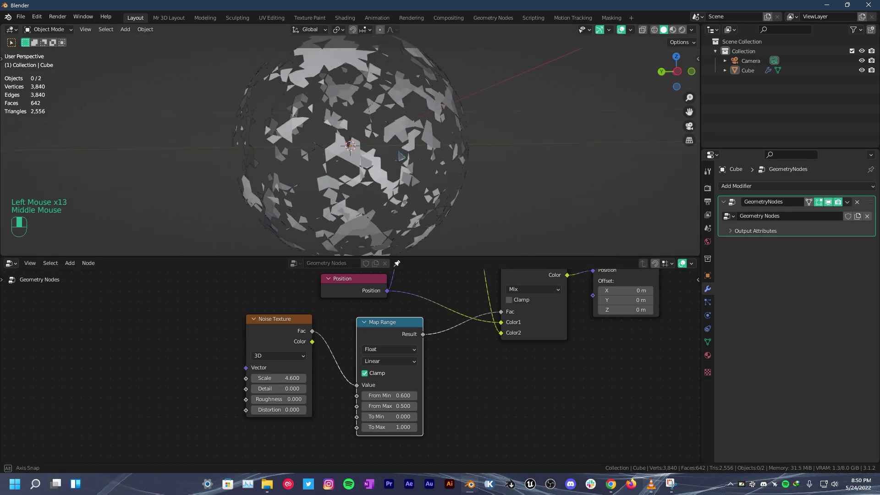
pyautogui.moveTo(285, 378); pyautogui.dragTo(275, 379)
pyautogui.scroll(-1, 366, 184)
pyautogui.moveTo(366, 183); pyautogui.dragTo(320, 183, button='middle')
pyautogui.scroll(2, 339, 183)
pyautogui.moveTo(413, 421); pyautogui.dragTo(410, 423)
pyautogui.click(411, 426)
pyautogui.click(411, 427)
# Step: Raise the Ico Sphere node's subdivisions to 6
pyautogui.scroll(-2, 410, 312)
pyautogui.moveTo(410, 312); pyautogui.dragTo(408, 353, button='middle')
pyautogui.moveTo(214, 324); pyautogui.dragTo(438, 402, button='middle')
pyautogui.scroll(3, 435, 400)
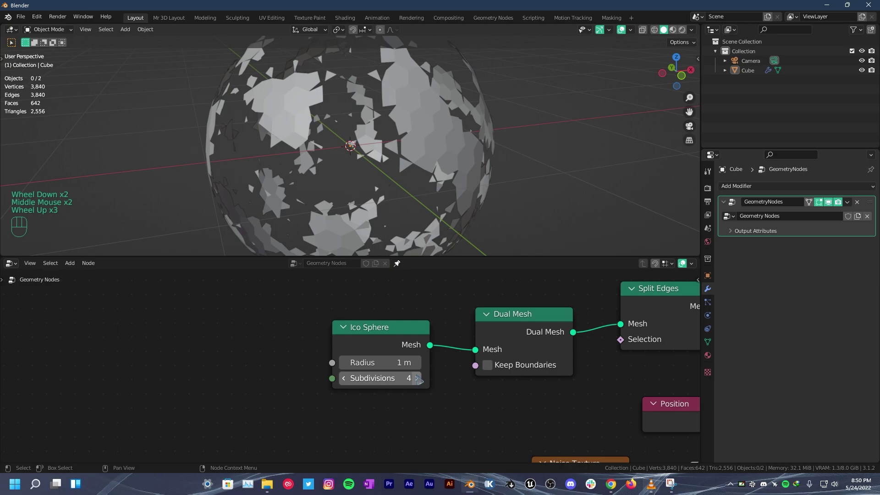
pyautogui.click(417, 378)
pyautogui.click(416, 378)
pyautogui.scroll(-2, 458, 137)
pyautogui.moveTo(458, 137); pyautogui.dragTo(383, 178, button='middle')
pyautogui.scroll(1, 474, 149)
pyautogui.scroll(-2, 384, 179)
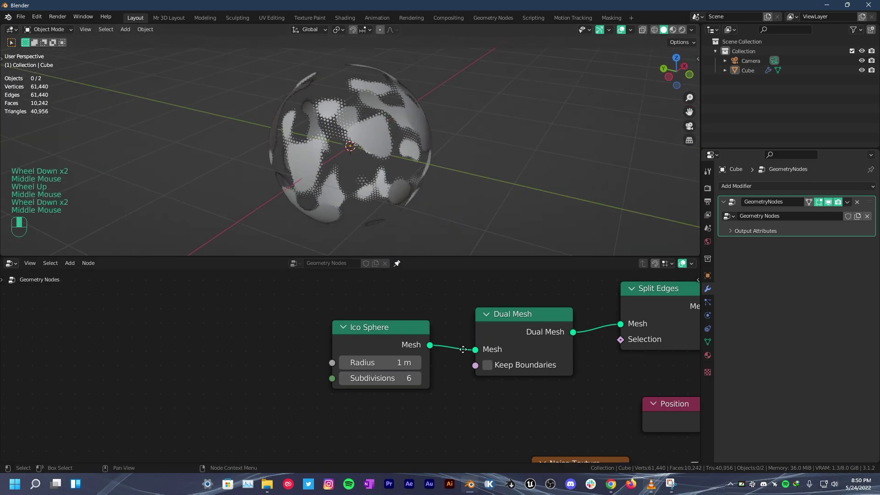
# Step: Set the Map Range node's To Min to 0.005 to open thin gaps between the full-size cells
pyautogui.moveTo(465, 349); pyautogui.dragTo(177, 381, button='middle')
pyautogui.scroll(-1, 221, 364)
pyautogui.moveTo(220, 365); pyautogui.dragTo(219, 349, button='middle')
pyautogui.moveTo(321, 225); pyautogui.dragTo(340, 208, button='middle')
pyautogui.scroll(2, 340, 208)
pyautogui.doubleClick(441, 438)
pyautogui.click(415, 435)
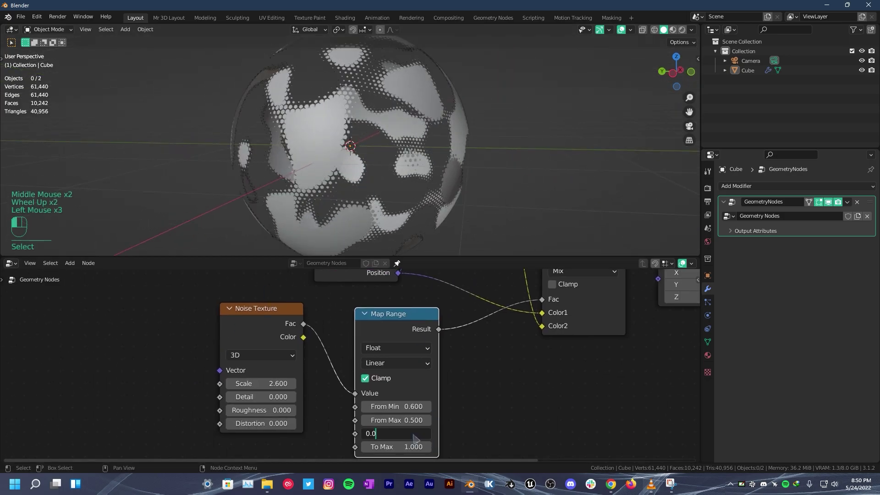
pyautogui.click(497, 433)
pyautogui.scroll(2, 302, 168)
pyautogui.scroll(2, 351, 159)
pyautogui.moveTo(301, 168); pyautogui.dragTo(367, 158, button='middle')
pyautogui.scroll(-1, 351, 161)
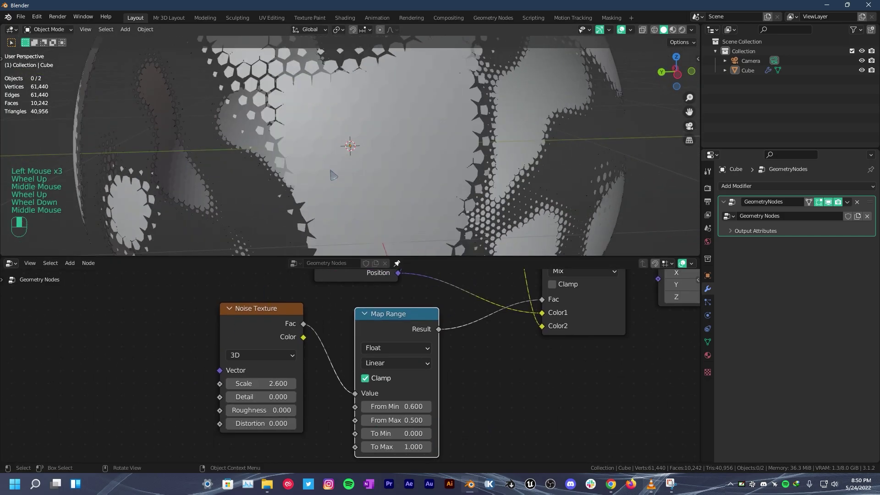
pyautogui.click(385, 433)
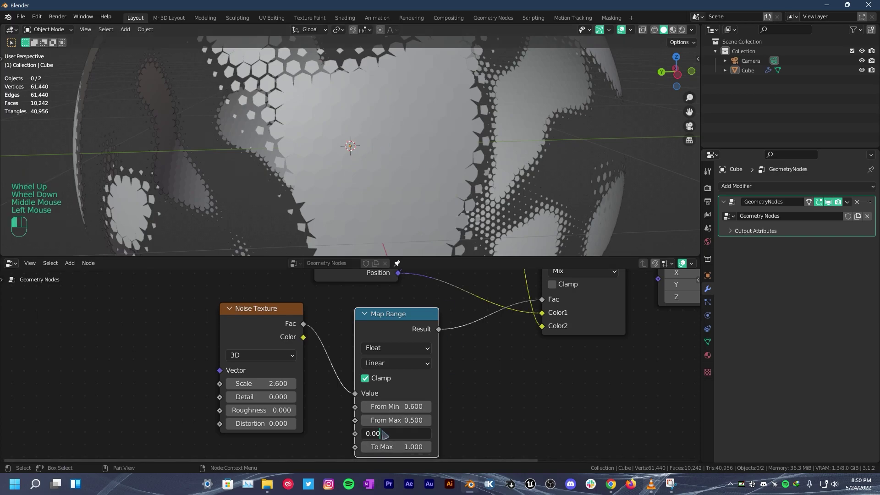
pyautogui.press('Return')
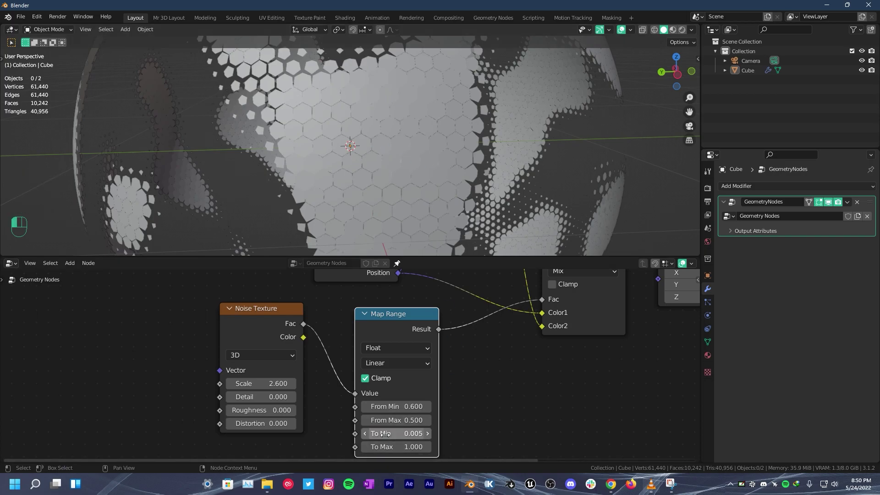
# Step: Examine the gaps between the hexagonal cells and the patch edges on the sphere from several distances and angles
pyautogui.scroll(-1, 412, 162)
pyautogui.moveTo(413, 161); pyautogui.dragTo(393, 150, button='middle')
pyautogui.scroll(-2, 394, 150)
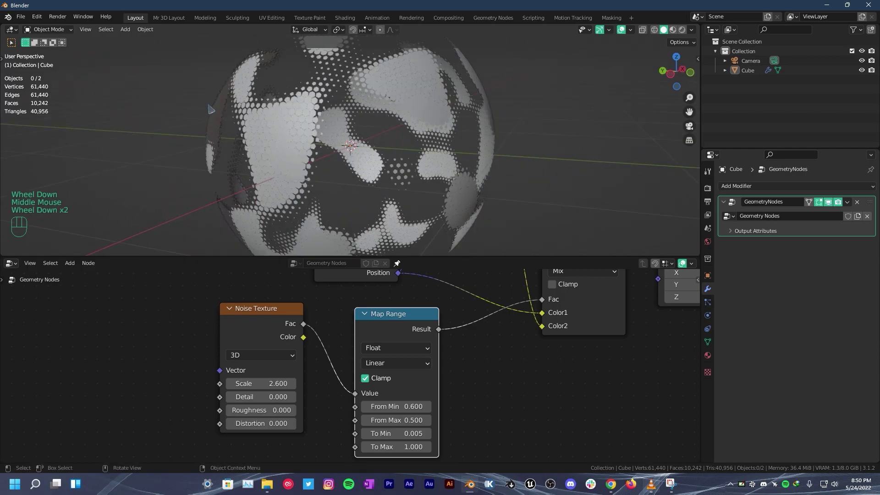
pyautogui.click(211, 110)
pyautogui.click(108, 81)
pyautogui.scroll(2, 284, 124)
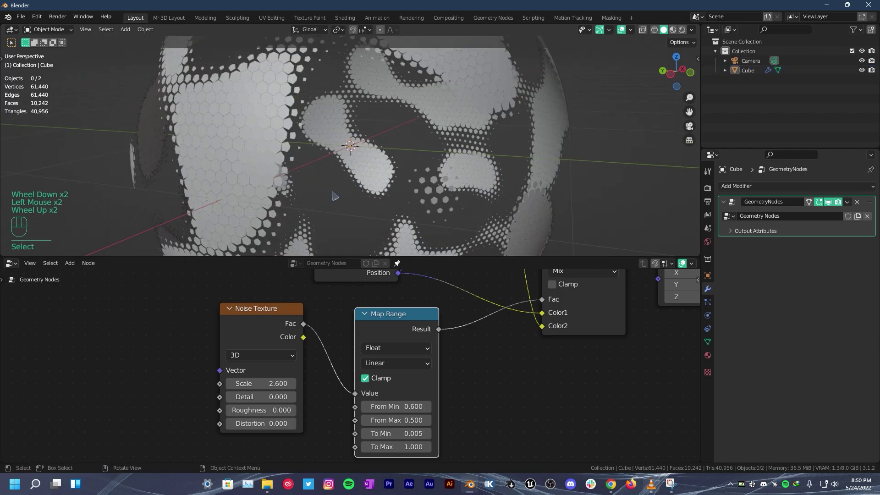
pyautogui.scroll(2, 335, 196)
pyautogui.moveTo(213, 129); pyautogui.dragTo(321, 161, button='middle')
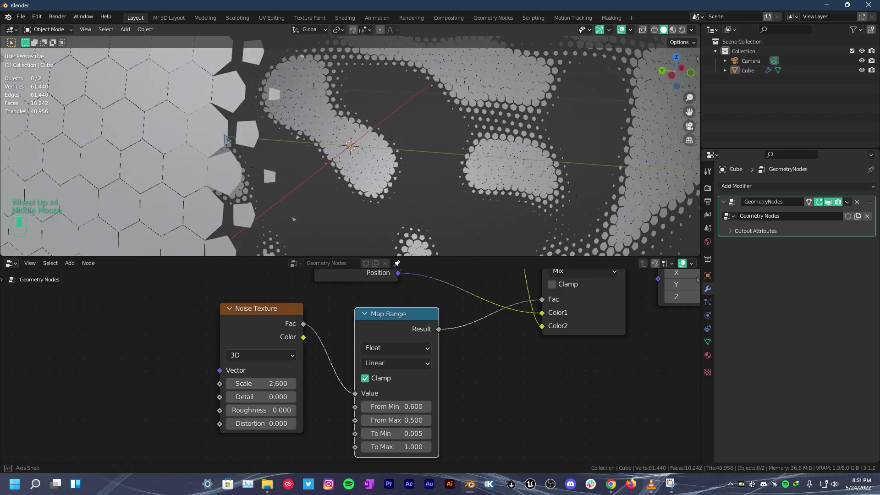
pyautogui.scroll(-1, 324, 162)
pyautogui.click(316, 197)
pyautogui.moveTo(316, 197); pyautogui.dragTo(216, 155, button='middle')
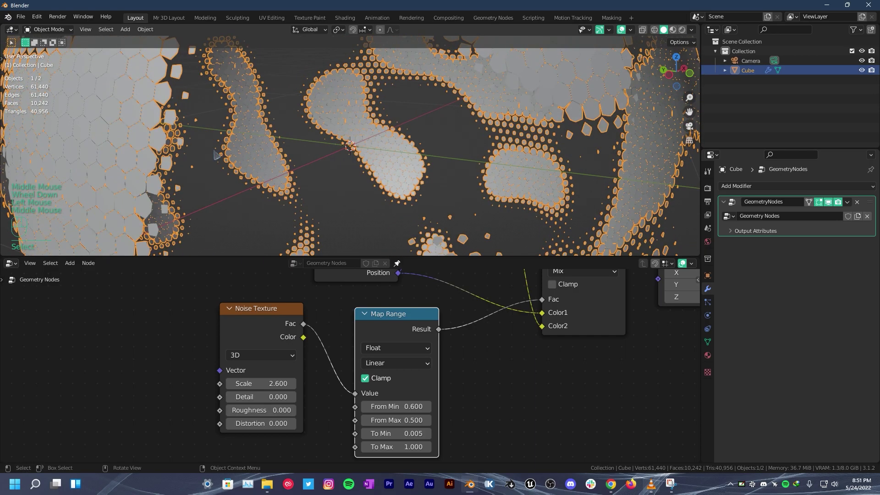
# Step: Try a different To Max value on the Map Range node and inspect the gaps between the cells
pyautogui.click(399, 448)
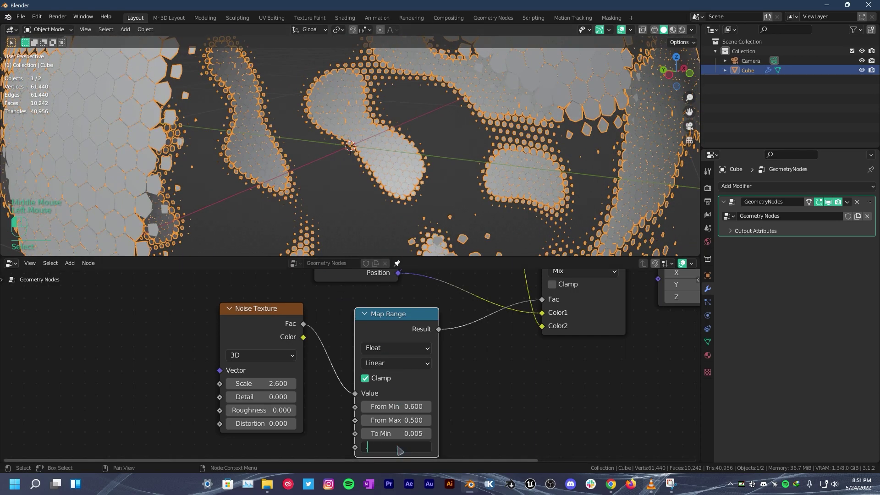
pyautogui.press('Return')
pyautogui.scroll(-1, 398, 330)
pyautogui.scroll(-3, 396, 129)
pyautogui.click(118, 163)
pyautogui.scroll(-1, 118, 164)
pyautogui.moveTo(252, 181); pyautogui.dragTo(269, 158, button='middle')
pyautogui.scroll(1, 296, 154)
pyautogui.scroll(2, 351, 146)
# Step: Set the Map Range node's To Max to 0.99 and check the cell gaps across the sphere
pyautogui.click(395, 440)
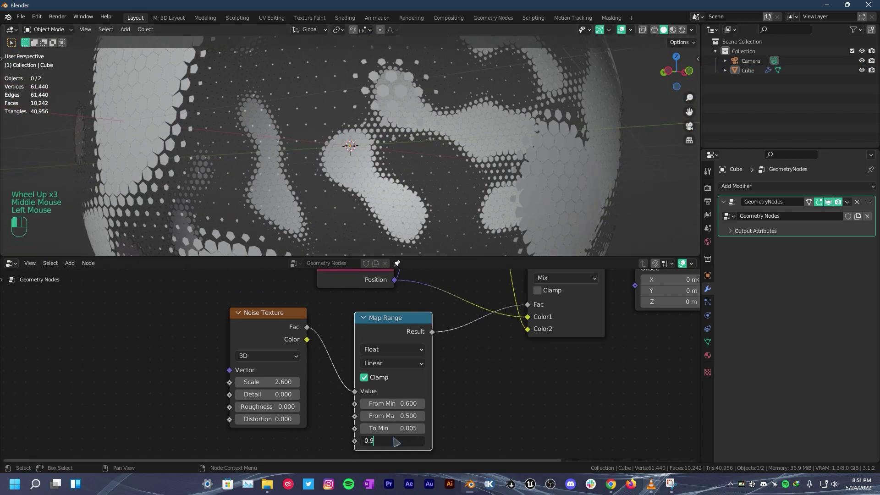
pyautogui.press('Return')
pyautogui.scroll(-2, 362, 215)
pyautogui.moveTo(362, 206); pyautogui.dragTo(466, 206, button='middle')
pyautogui.scroll(-2, 396, 199)
pyautogui.click(508, 196)
pyautogui.scroll(-2, 505, 192)
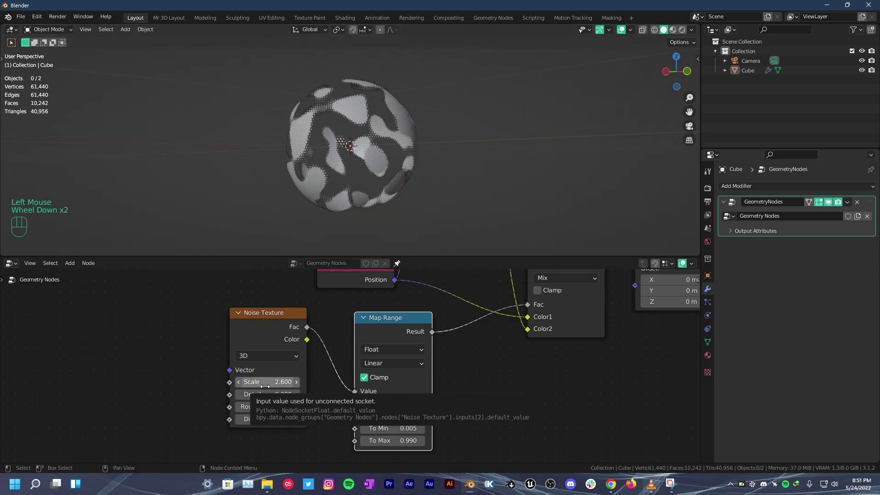
pyautogui.keyDown('shift'); pyautogui.moveTo(267, 382); pyautogui.dragTo(192, 382); pyautogui.keyUp('shift')
pyautogui.rightClick(267, 382)
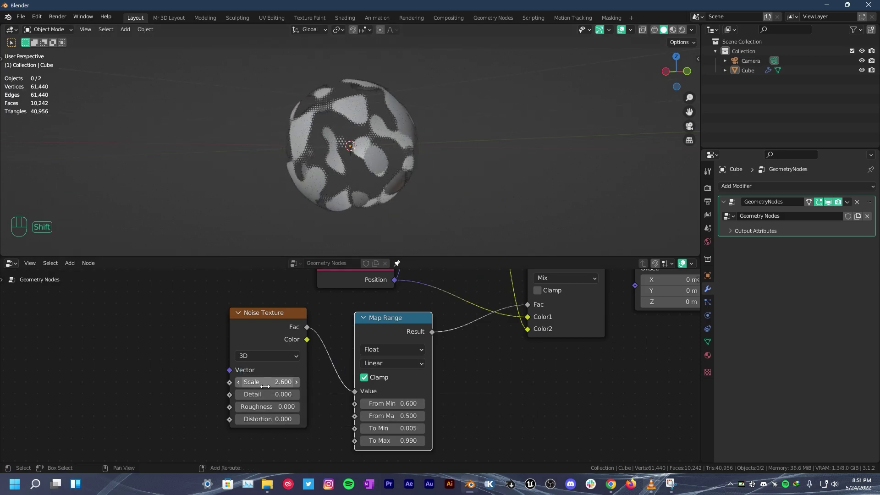
pyautogui.moveTo(433, 170); pyautogui.dragTo(450, 180, button='middle')
pyautogui.scroll(2, 450, 181)
# Step: Switch the Noise Texture to 4D and set its W to 2.55 and Scale to 2
pyautogui.click(267, 356)
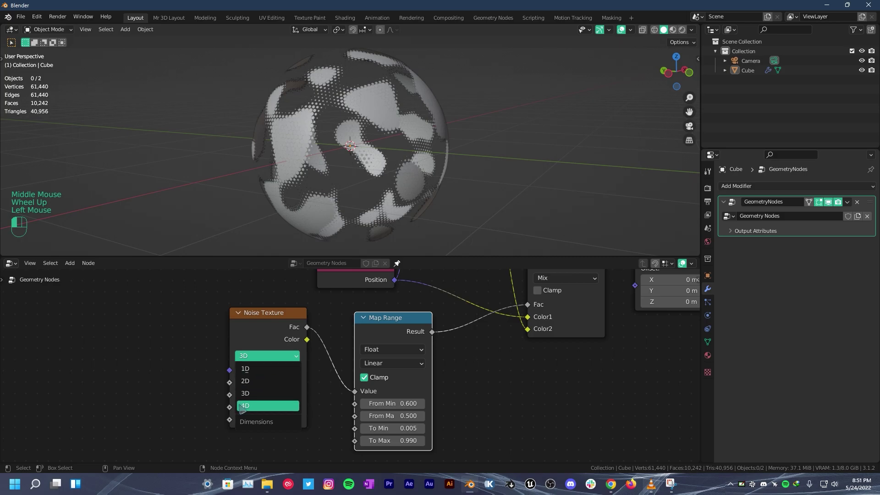
pyautogui.click(267, 404)
pyautogui.keyDown('shift'); pyautogui.moveTo(267, 382); pyautogui.dragTo(305, 381); pyautogui.keyUp('shift')
pyautogui.click(251, 393)
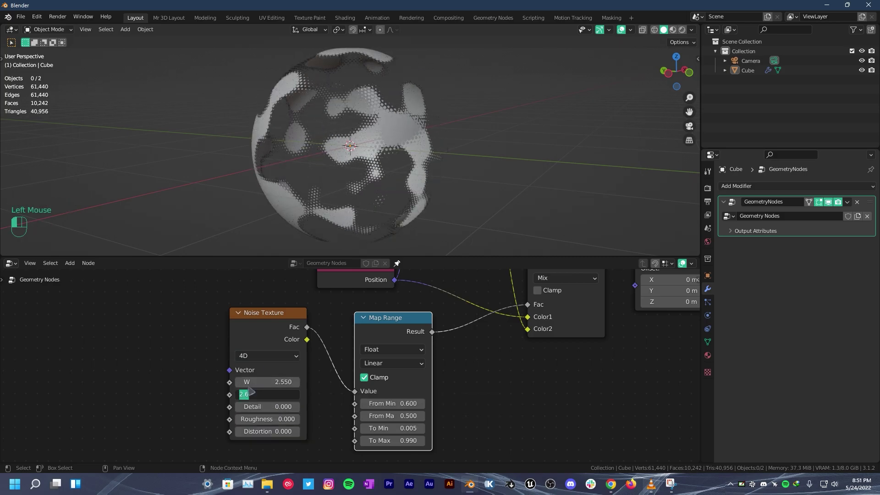
pyautogui.write('2')
pyautogui.press('Return')
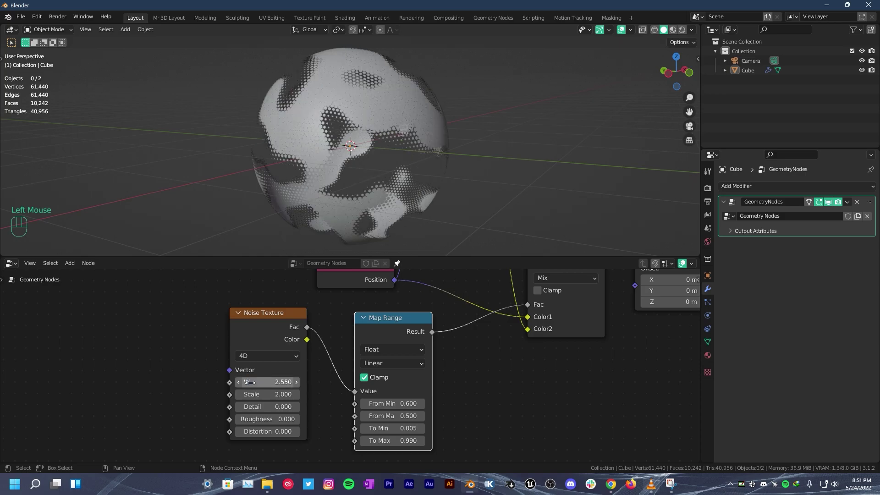
# Step: Move the Group Output node farther from Set Position and insert a Set Material node between them
pyautogui.moveTo(327, 183); pyautogui.dragTo(345, 175, button='middle')
pyautogui.moveTo(436, 295); pyautogui.dragTo(444, 324)
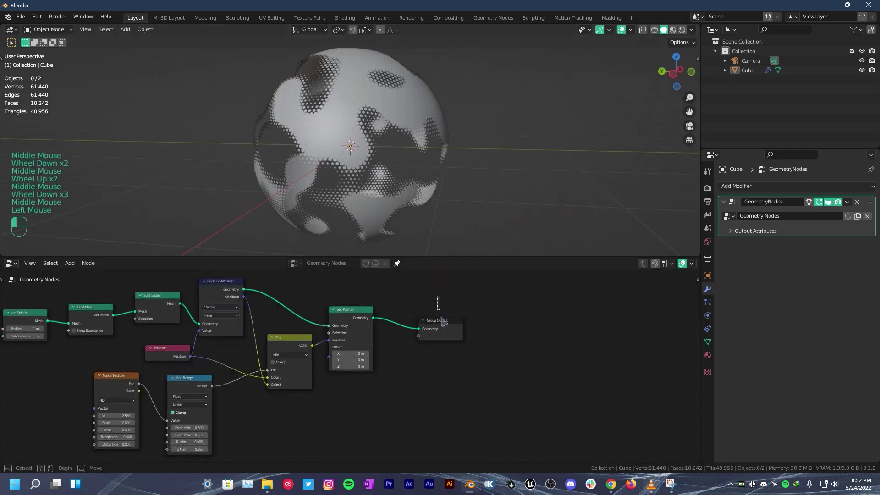
pyautogui.press('g')
pyautogui.click(553, 329)
pyautogui.click(417, 367)
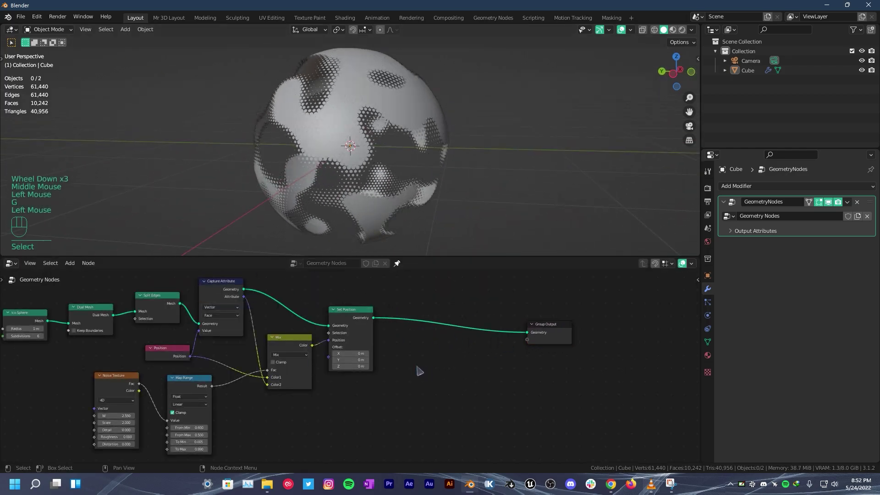
pyautogui.hotkey('shift', 'a')
pyautogui.write('set')
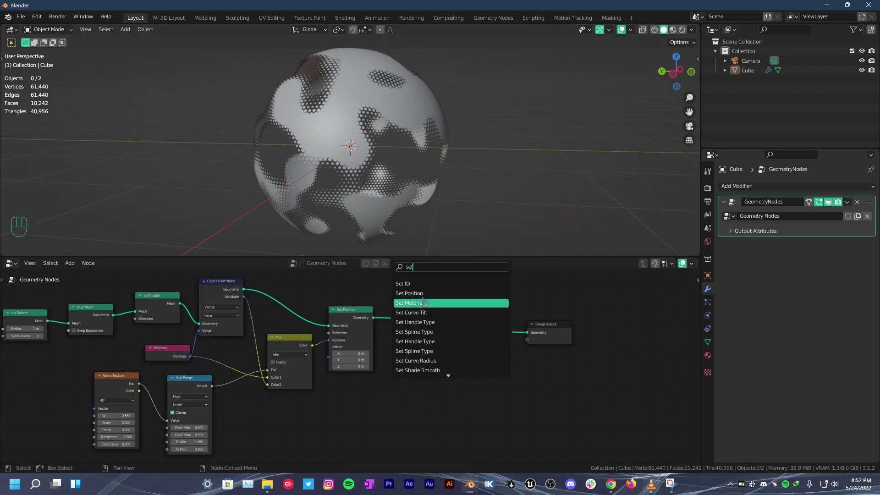
pyautogui.click(425, 303)
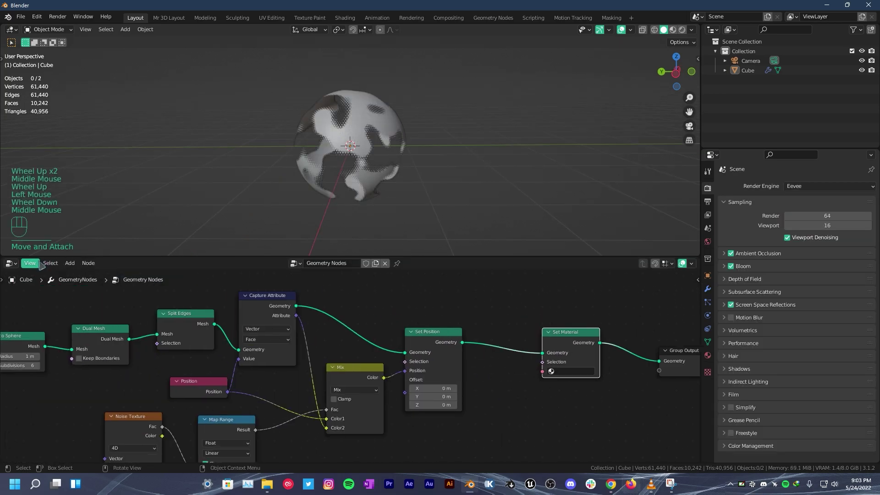
# Step: In the Shader Editor, create a new material named Hexagon on the sphere object
pyautogui.click(11, 263)
pyautogui.click(33, 352)
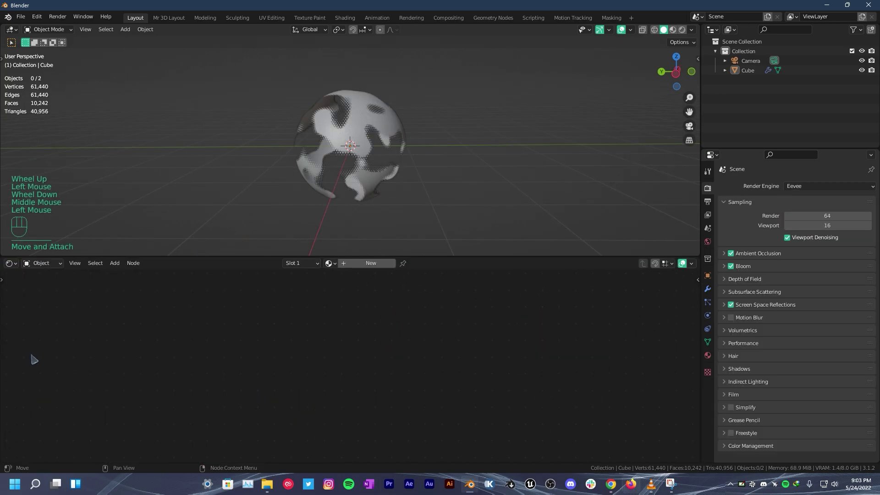
pyautogui.click(359, 126)
pyautogui.click(367, 264)
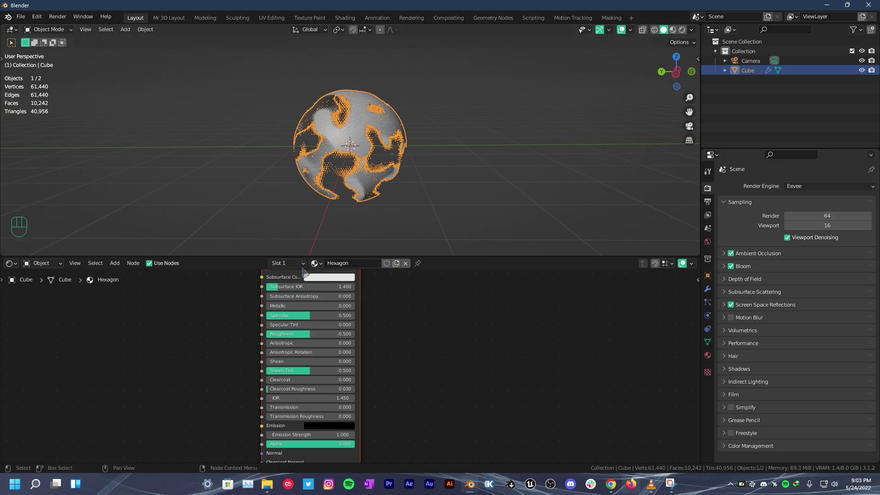
# Step: Return to the Geometry Node Editor and assign the Hexagon material in the Set Material node
pyautogui.click(11, 264)
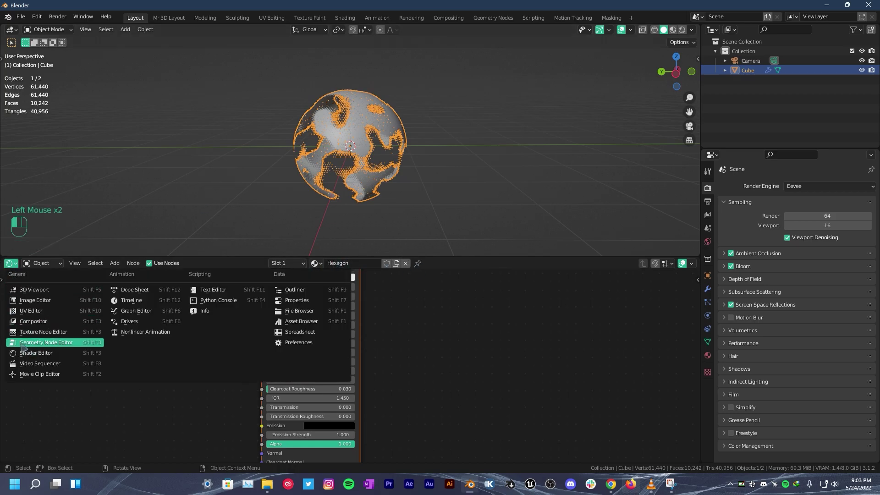
pyautogui.click(36, 343)
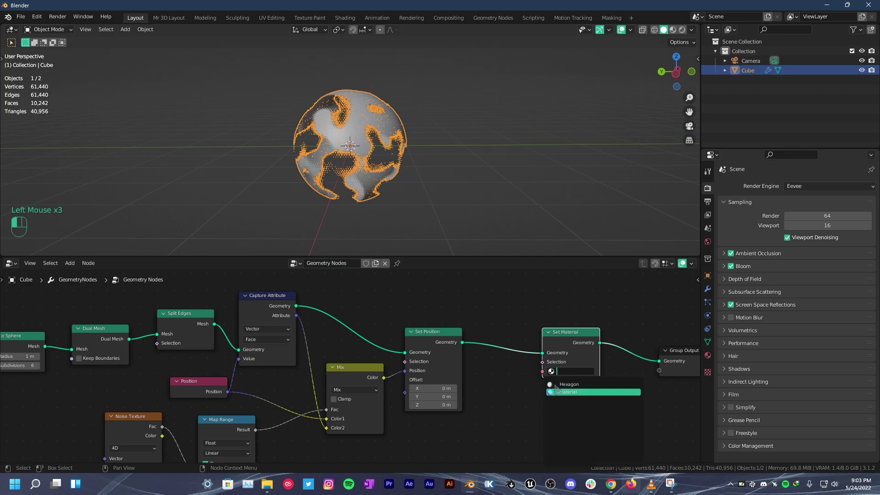
pyautogui.click(560, 384)
pyautogui.scroll(2, 581, 362)
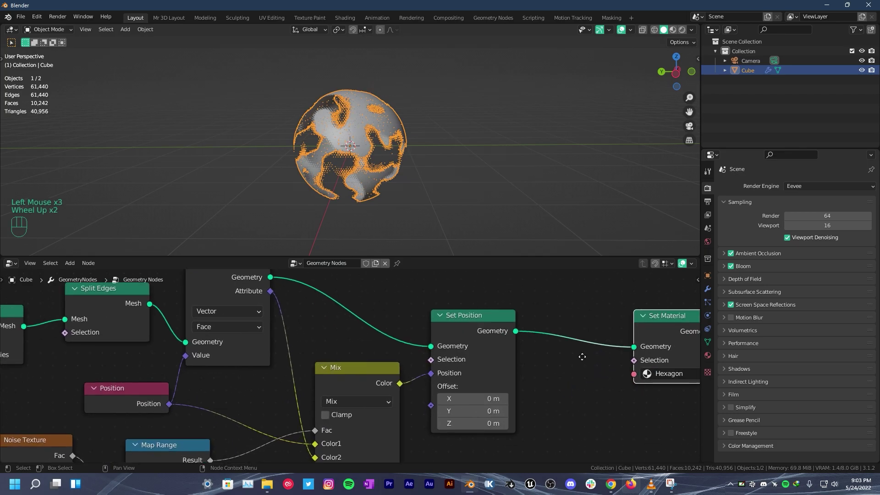
pyautogui.moveTo(582, 357); pyautogui.dragTo(448, 342, button='middle')
pyautogui.click(448, 343)
pyautogui.scroll(-2, 349, 371)
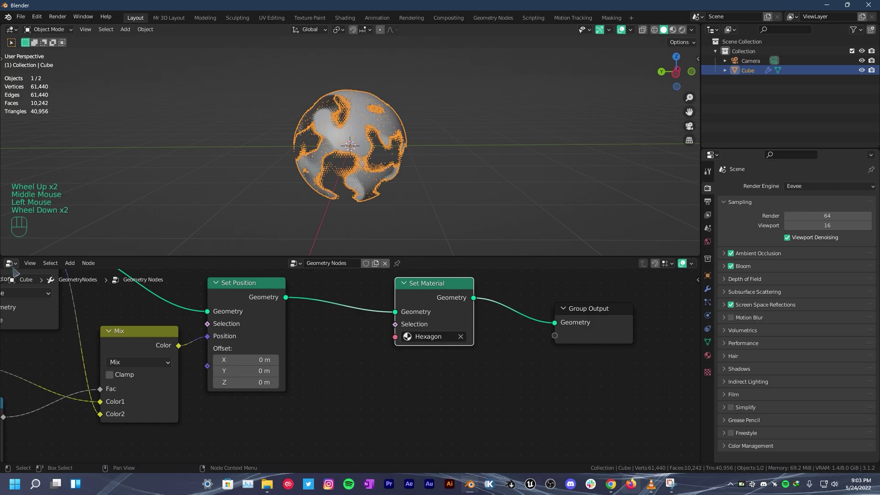
# Step: Switch the node area to the Shader Editor and bring the Hexagon material's whole node tree into view
pyautogui.click(11, 264)
pyautogui.click(28, 349)
pyautogui.scroll(-4, 250, 378)
pyautogui.moveTo(250, 378); pyautogui.dragTo(339, 371, button='middle')
pyautogui.scroll(-2, 339, 372)
pyautogui.moveTo(338, 372); pyautogui.dragTo(397, 372, button='middle')
pyautogui.scroll(2, 397, 372)
pyautogui.moveTo(397, 373)
pyautogui.mouseDown(button='middle')
pyautogui.moveTo(406, 372)
pyautogui.moveTo(397, 372)
pyautogui.mouseUp(button='middle')
pyautogui.doubleClick(352, 317)
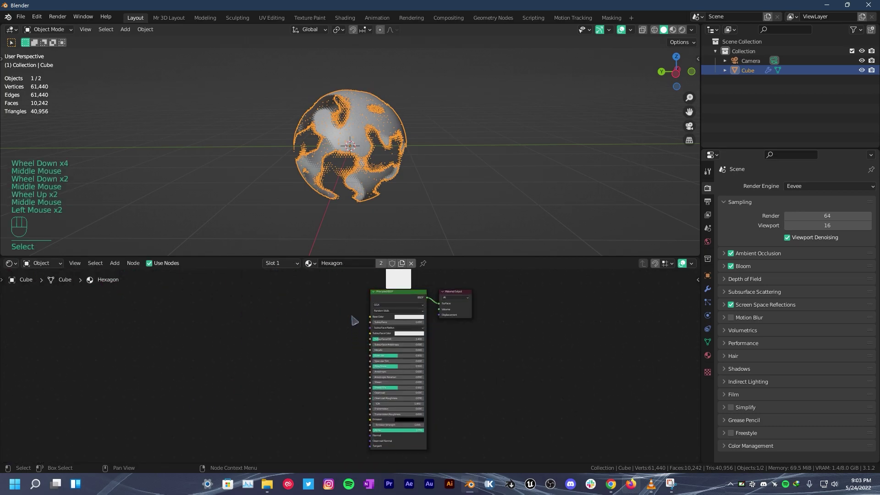
# Step: Show the viewport in rendered shading and set the render engine to Cycles with GPU Compute as the device
pyautogui.click(682, 30)
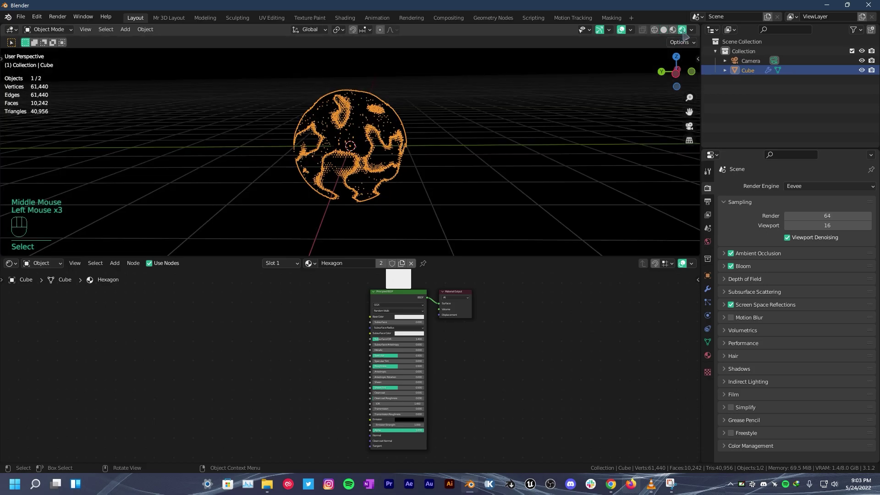
pyautogui.moveTo(796, 186); pyautogui.dragTo(798, 222)
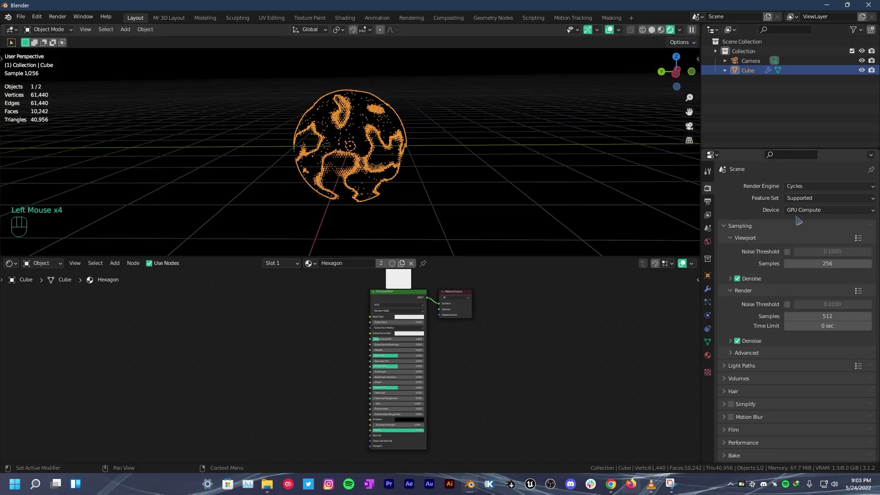
pyautogui.click(800, 210)
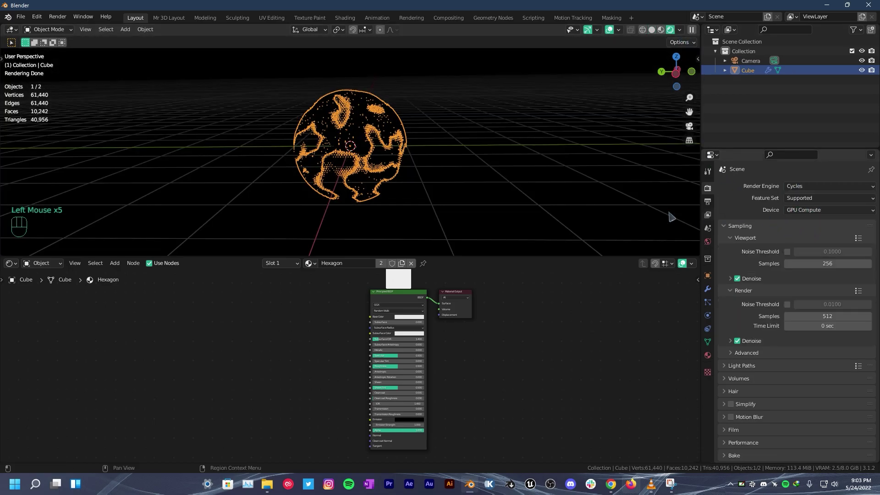
# Step: Add a ColorRamp node to the Hexagon material and connect its Color output to the Principled BSDF's Base Color
pyautogui.scroll(2, 336, 328)
pyautogui.moveTo(319, 336); pyautogui.dragTo(373, 334, button='middle')
pyautogui.doubleClick(373, 335)
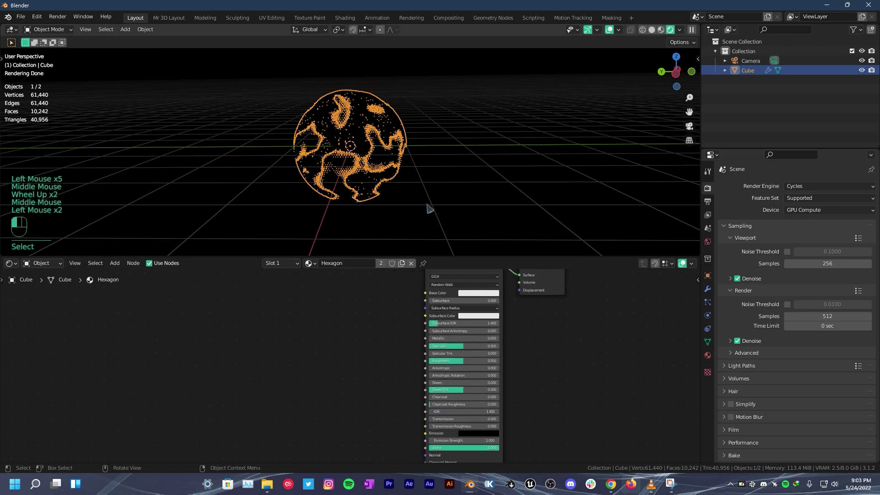
pyautogui.hotkey('shift', 'a')
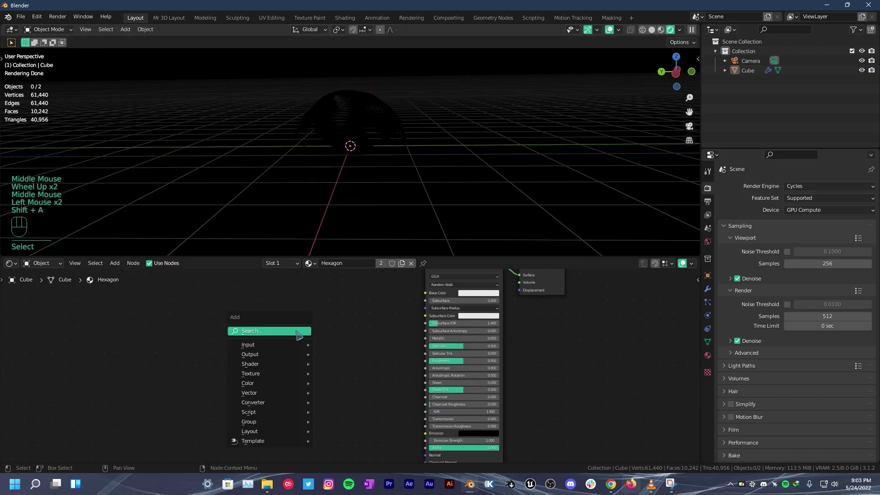
pyautogui.click(296, 332)
pyautogui.write('ramp')
pyautogui.press('Return')
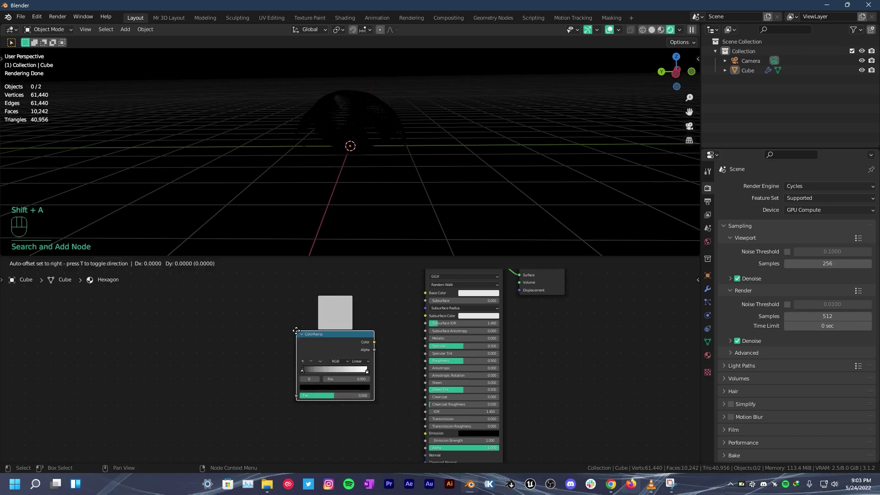
pyautogui.click(275, 316)
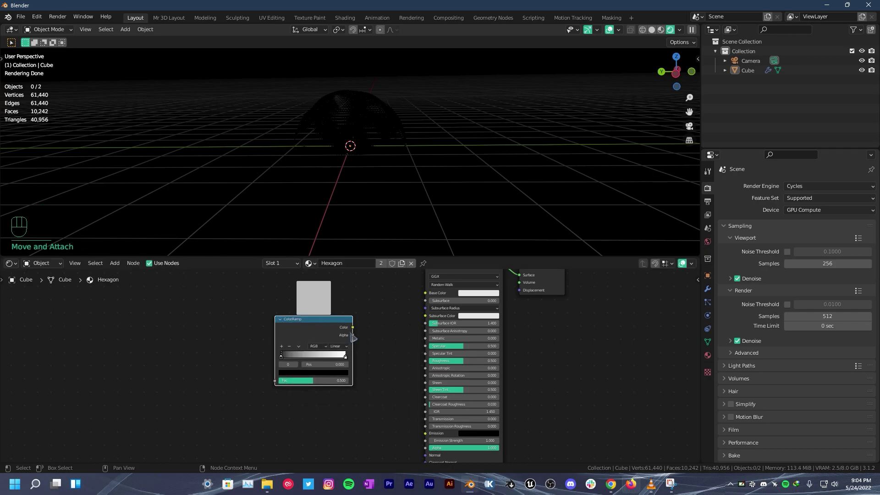
pyautogui.moveTo(353, 328); pyautogui.dragTo(426, 293)
pyautogui.doubleClick(306, 355)
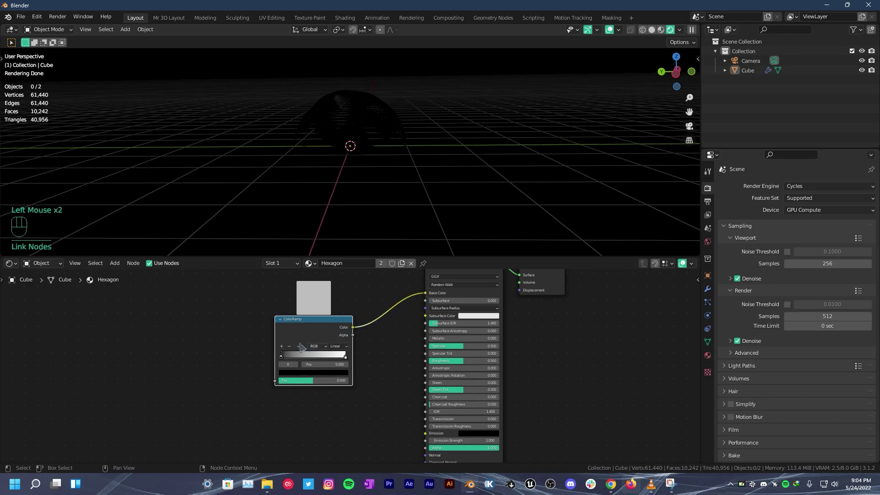
# Step: Add a middle stop at position 0.504 on the ColorRamp and color it pure blue
pyautogui.scroll(3, 286, 351)
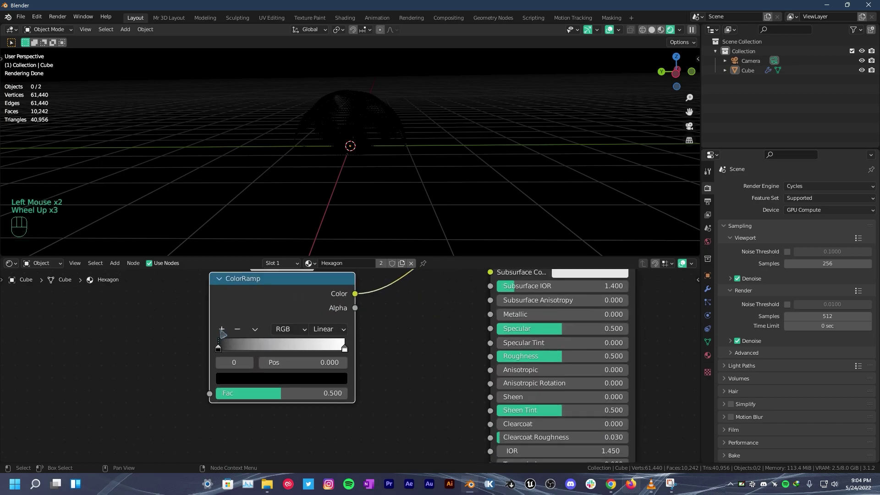
pyautogui.click(222, 330)
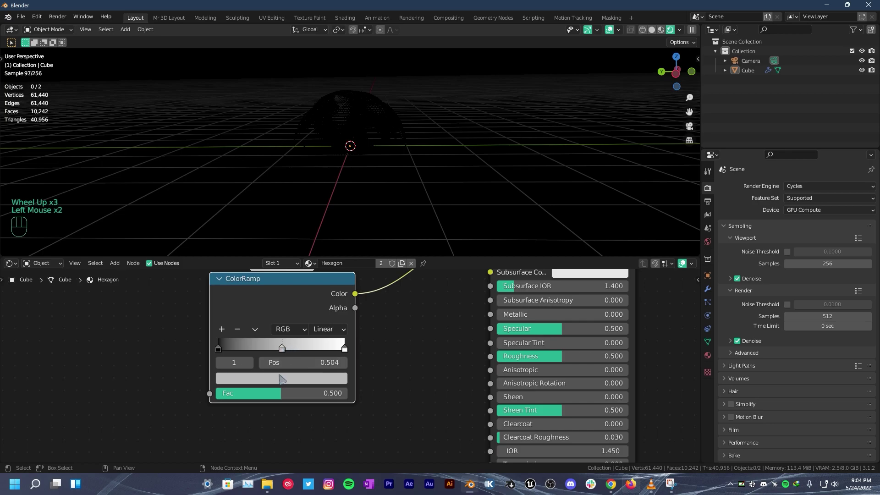
pyautogui.click(280, 379)
pyautogui.click(311, 270)
pyautogui.moveTo(320, 233); pyautogui.dragTo(321, 199)
pyautogui.click(311, 222)
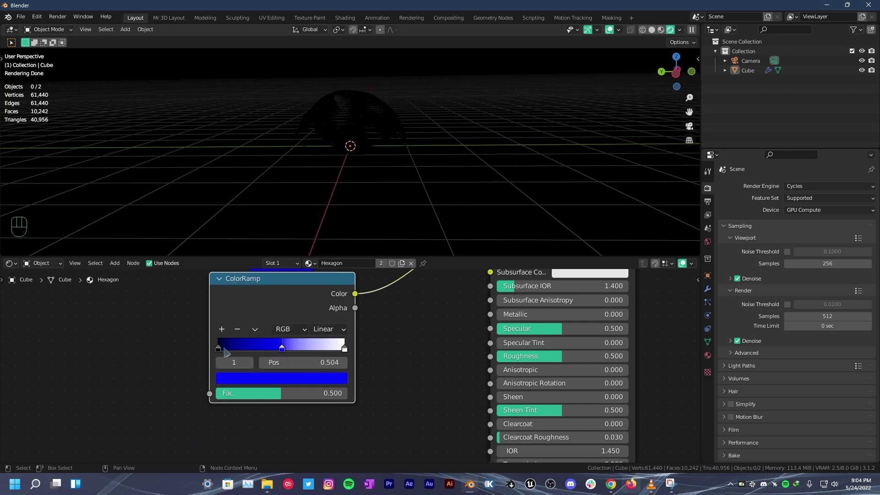
# Step: Move the ColorRamp's first stop to position 0.053 and color it bright cyan
pyautogui.click(226, 352)
pyautogui.click(252, 380)
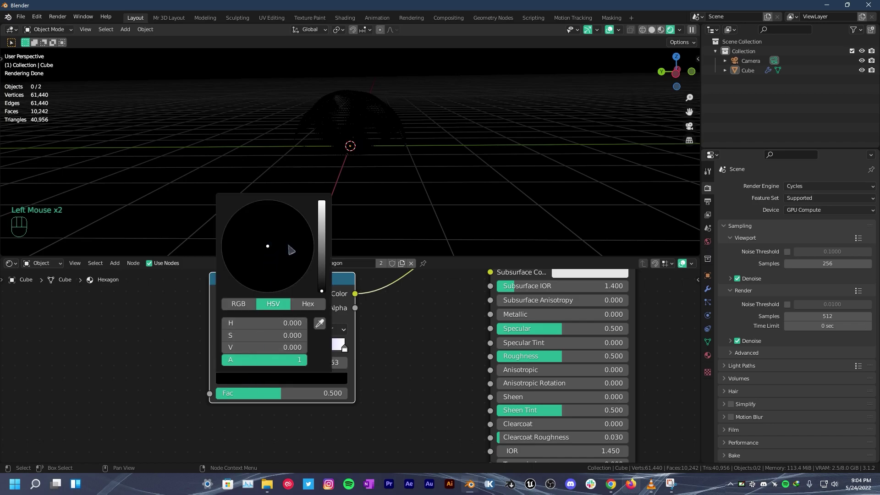
pyautogui.moveTo(324, 272); pyautogui.dragTo(311, 192)
pyautogui.moveTo(270, 221); pyautogui.dragTo(268, 201)
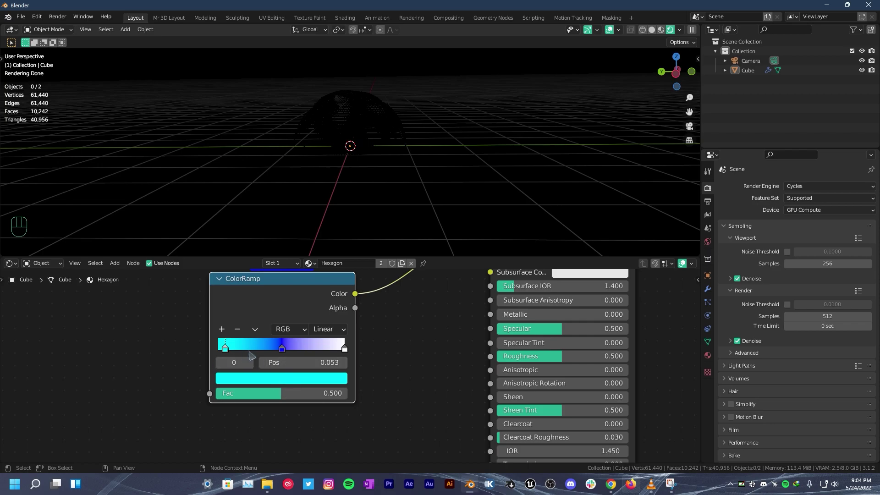
# Step: Color the ColorRamp's last stop, at position 1, magenta
pyautogui.click(344, 350)
pyautogui.click(329, 378)
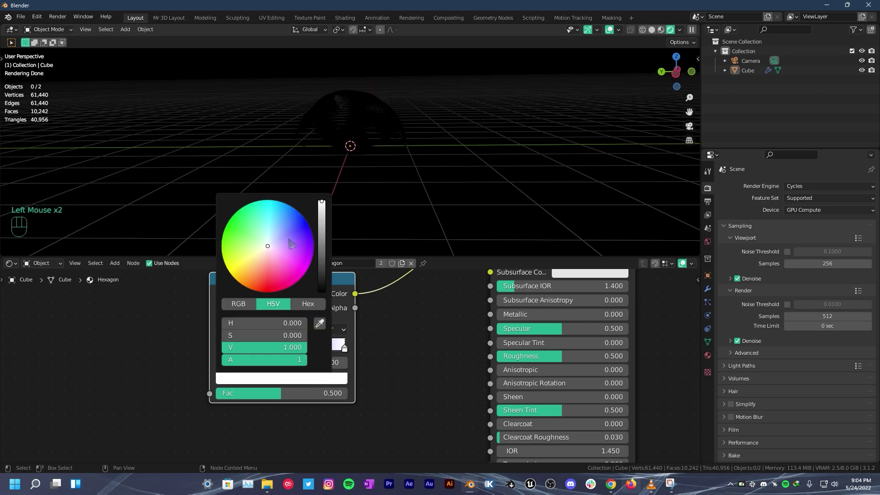
pyautogui.moveTo(289, 240); pyautogui.dragTo(308, 270)
pyautogui.scroll(-2, 409, 369)
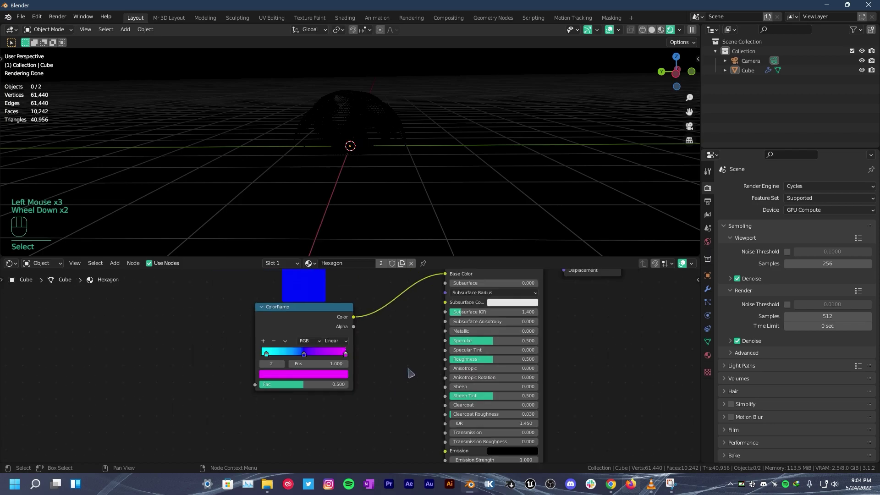
# Step: Connect the ColorRamp's Color output to the Principled BSDF's Emission input as well and inspect the rendered sphere
pyautogui.moveTo(408, 369); pyautogui.dragTo(432, 338, button='middle')
pyautogui.scroll(-2, 432, 338)
pyautogui.moveTo(288, 297); pyautogui.dragTo(294, 363)
pyautogui.moveTo(372, 417); pyautogui.dragTo(373, 419)
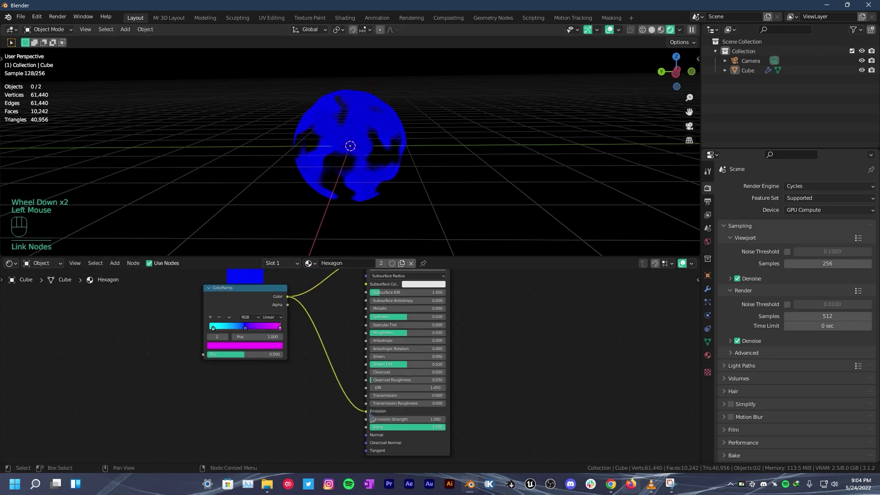
pyautogui.scroll(2, 301, 134)
pyautogui.moveTo(301, 134); pyautogui.dragTo(276, 152, button='middle')
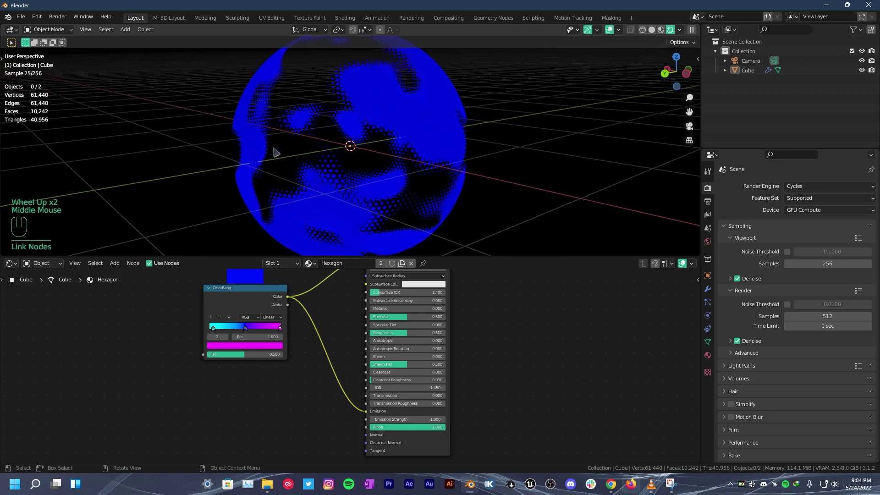
# Step: Set the Principled BSDF's Emission Strength to 2.5 and inspect the brighter sphere
pyautogui.click(400, 419)
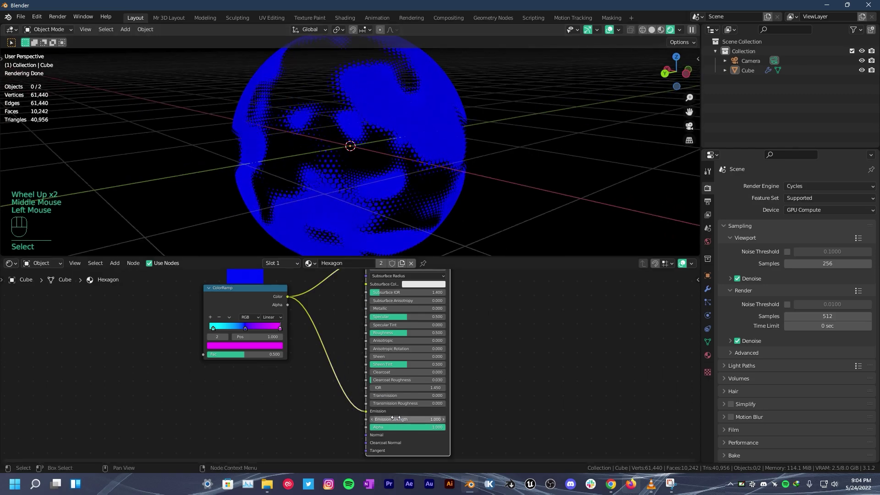
pyautogui.moveTo(400, 420); pyautogui.dragTo(404, 419)
pyautogui.click(376, 421)
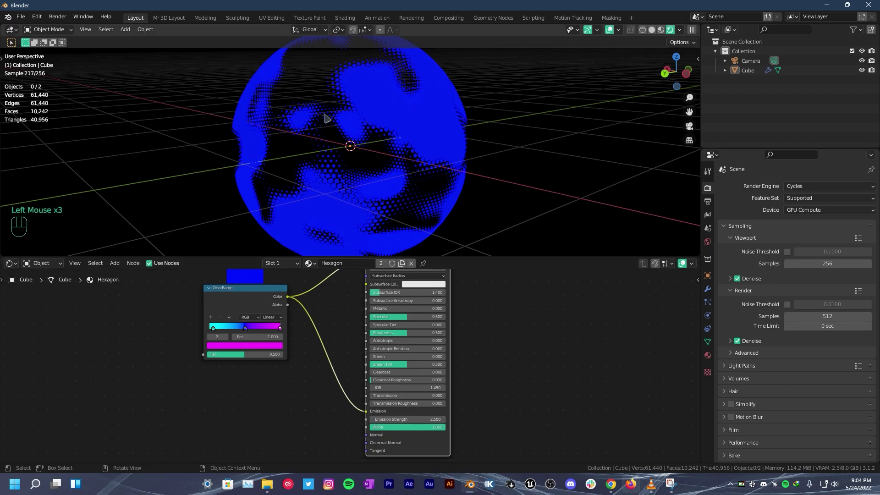
pyautogui.scroll(-1, 326, 119)
pyautogui.moveTo(326, 119); pyautogui.dragTo(295, 99, button='middle')
pyautogui.moveTo(192, 303); pyautogui.dragTo(239, 322, button='middle')
# Step: Check in the add-on preferences that Node Wrangler is enabled and save the preferences
pyautogui.click(37, 16)
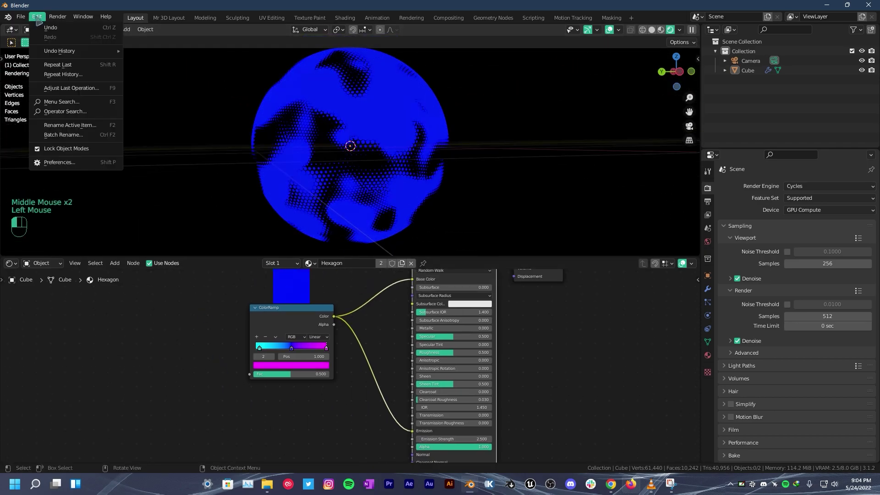
pyautogui.click(58, 164)
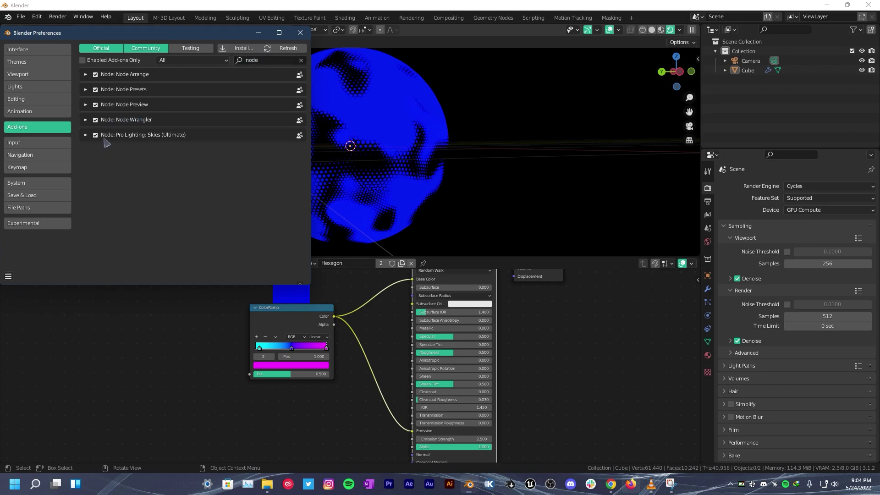
pyautogui.click(8, 277)
pyautogui.click(32, 252)
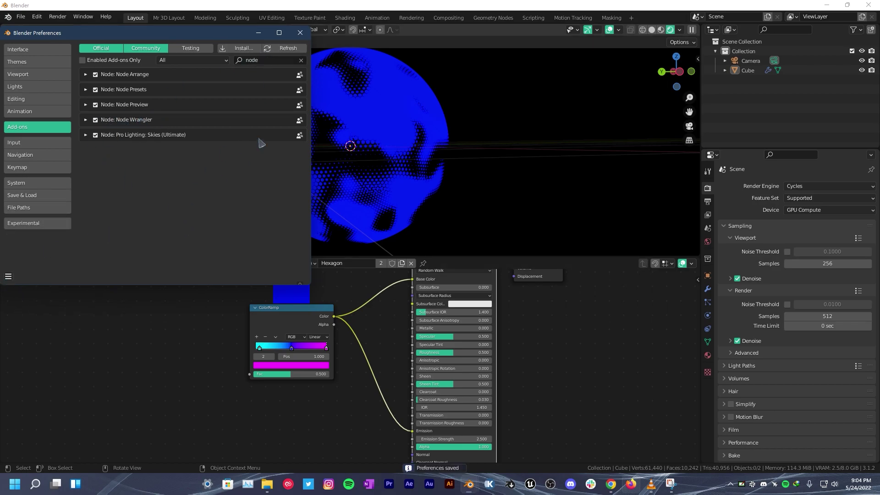
pyautogui.click(300, 33)
# Step: Add Texture Coordinate and Mapping nodes for the ColorRamp with Node Wrangler's texture setup and delete the Image Texture node
pyautogui.moveTo(226, 359); pyautogui.dragTo(226, 334, button='middle')
pyautogui.moveTo(328, 336); pyautogui.dragTo(308, 330)
pyautogui.hotkey('ctrl', 't')
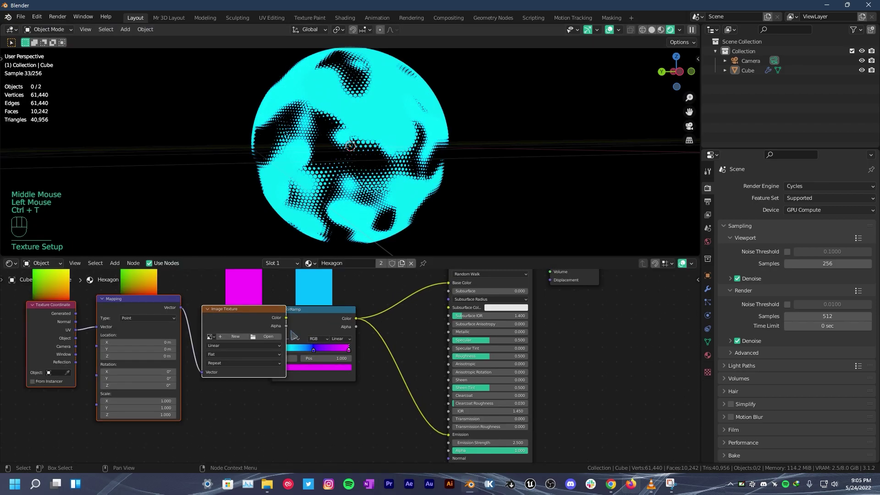
pyautogui.click(232, 317)
pyautogui.press('x')
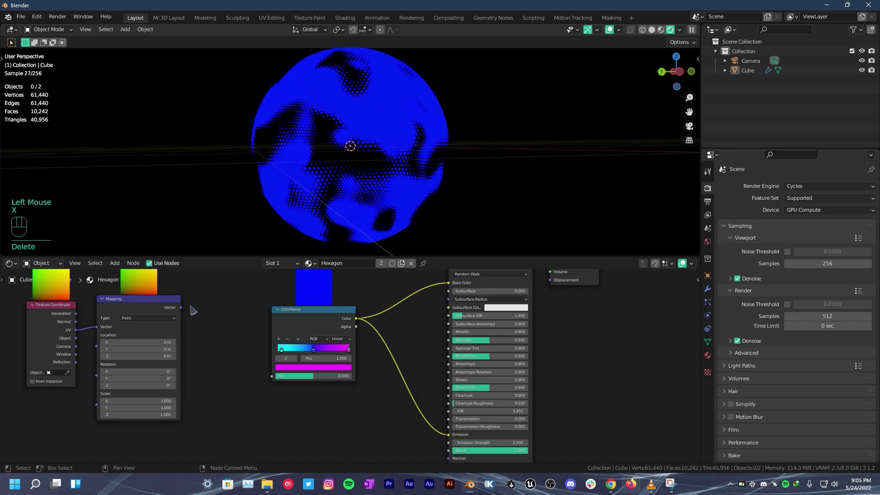
# Step: Connect the Mapping node's Vector output to the ColorRamp's Fac and the Texture Coordinate's Generated output to the Mapping's Vector input
pyautogui.moveTo(181, 307); pyautogui.dragTo(273, 377)
pyautogui.moveTo(273, 380); pyautogui.dragTo(344, 382, button='middle')
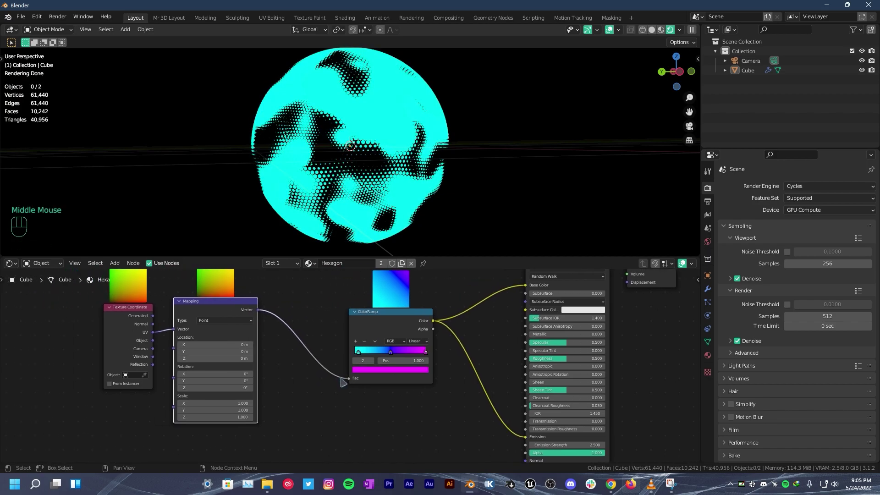
pyautogui.scroll(2, 144, 322)
pyautogui.moveTo(170, 322); pyautogui.dragTo(279, 356, button='middle')
pyautogui.moveTo(264, 345); pyautogui.dragTo(292, 363)
pyautogui.moveTo(362, 198); pyautogui.dragTo(374, 209, button='middle')
# Step: Move the ColorRamp's cyan stop to position 0 and set the interpolation to Ease
pyautogui.moveTo(540, 389); pyautogui.dragTo(337, 385, button='middle')
pyautogui.scroll(3, 337, 394)
pyautogui.moveTo(311, 385); pyautogui.dragTo(301, 384)
pyautogui.click(433, 361)
pyautogui.click(432, 297)
pyautogui.moveTo(366, 184); pyautogui.dragTo(351, 206, button='middle')
pyautogui.click(432, 362)
pyautogui.click(431, 345)
pyautogui.moveTo(304, 121); pyautogui.dragTo(310, 204, button='middle')
pyautogui.scroll(-4, 310, 204)
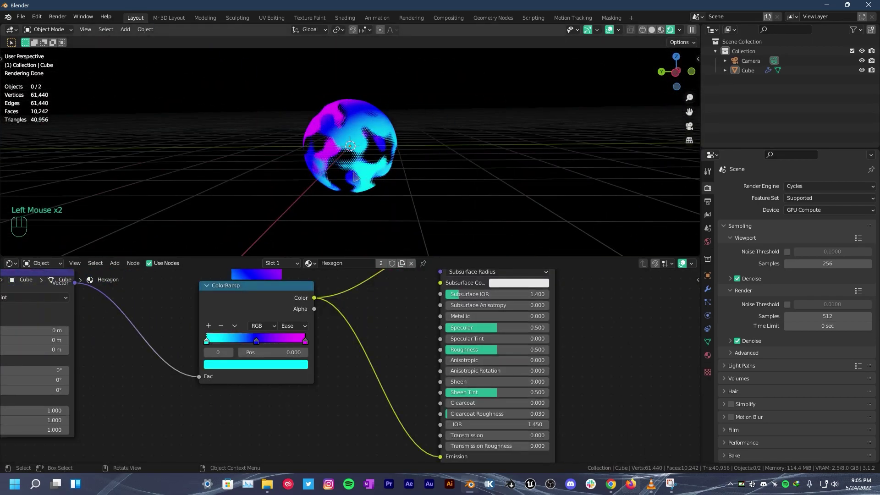
pyautogui.scroll(-1, 356, 177)
pyautogui.moveTo(355, 176); pyautogui.dragTo(367, 165, button='middle')
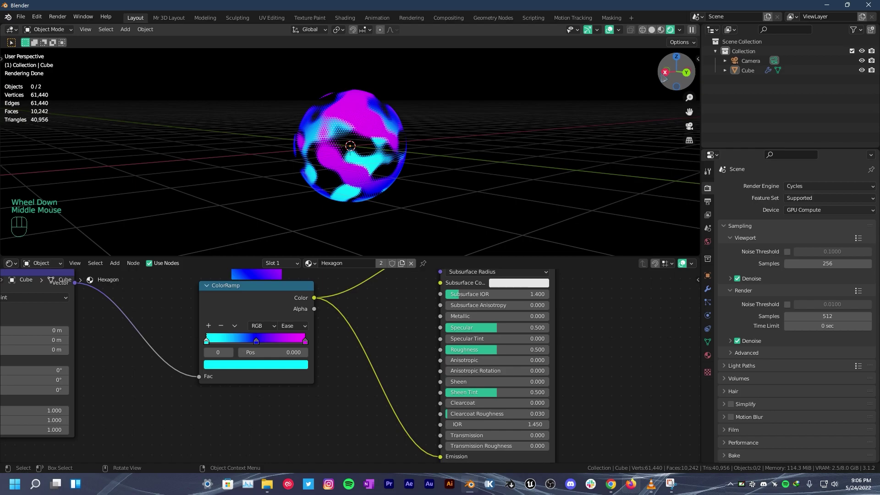
# Step: Enlarge the 3D viewport and align the camera to the right orthographic view of the sphere
pyautogui.click(675, 72)
pyautogui.press('ctrl+super')
pyautogui.scroll(-1, 491, 167)
pyautogui.scroll(1, 490, 167)
pyautogui.scroll(-1, 491, 167)
pyautogui.click(747, 60)
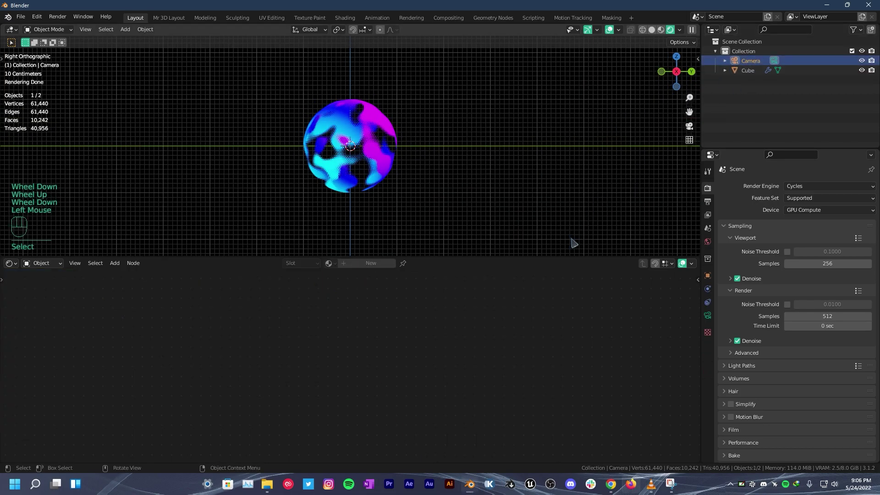
pyautogui.moveTo(571, 257); pyautogui.dragTo(552, 436)
pyautogui.scroll(2, 448, 268)
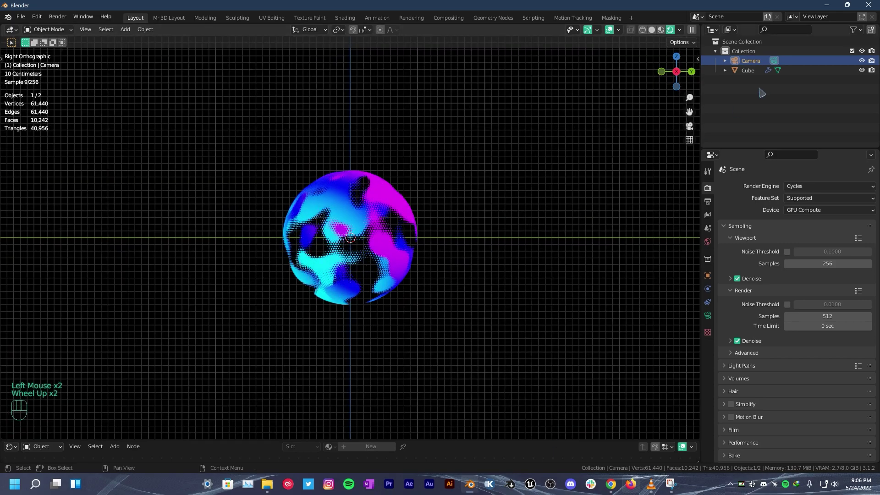
pyautogui.press('ctrl+alt+KP_0')
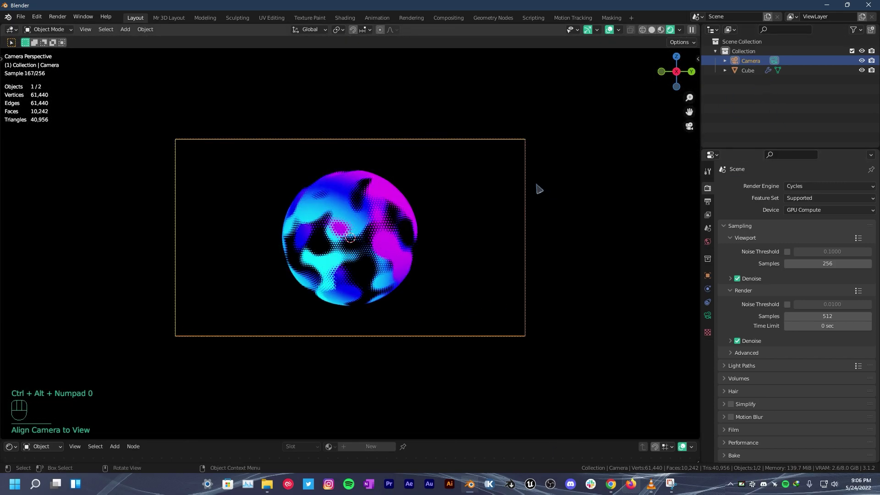
pyautogui.press('KP_3')
pyautogui.press('ctrl+alt+KP_0')
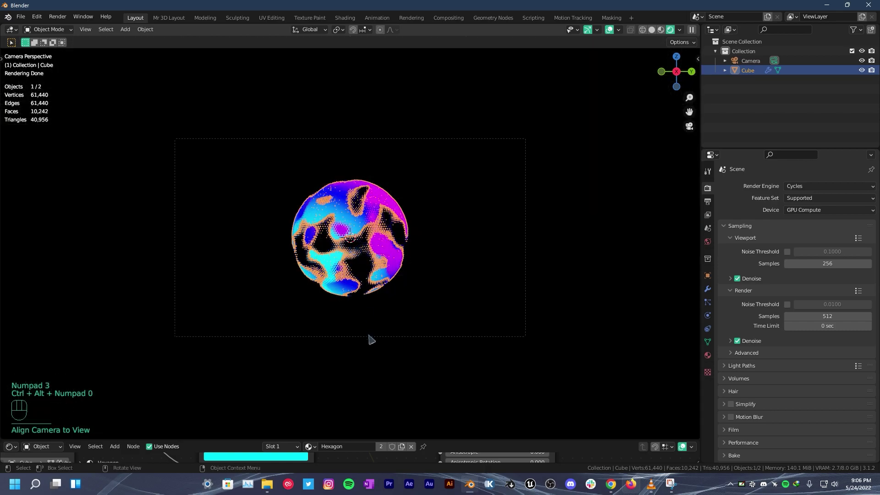
# Step: Move the camera along its local Z axis closer to the sphere
pyautogui.click(370, 339)
pyautogui.press('g')
pyautogui.middleClick(381, 316)
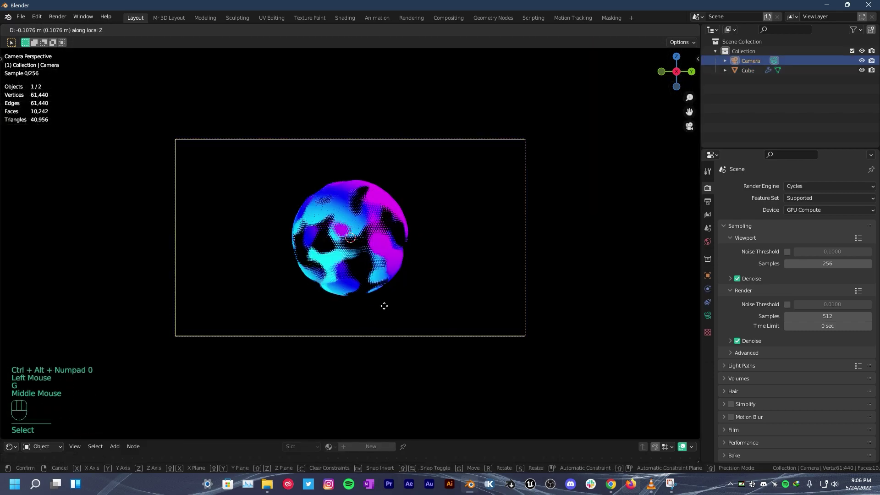
pyautogui.click(408, 268)
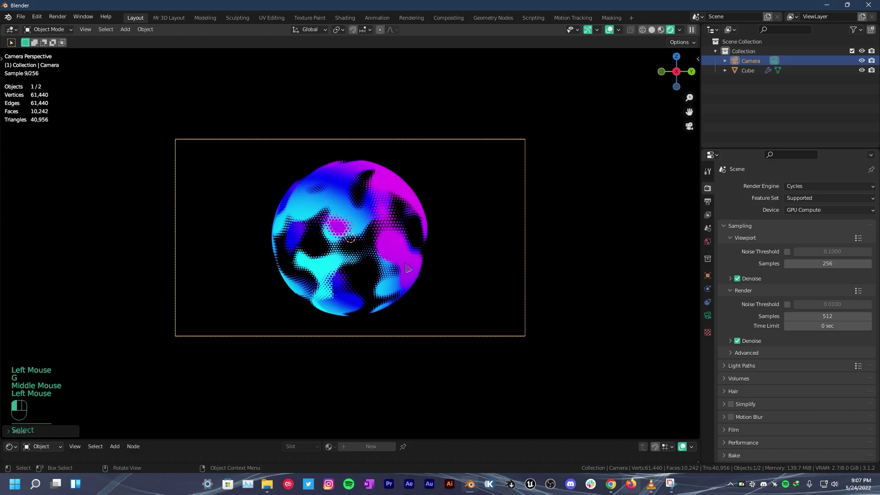
pyautogui.click(408, 268)
# Step: Set the render output's Y resolution to 1920 px for a square frame
pyautogui.click(708, 201)
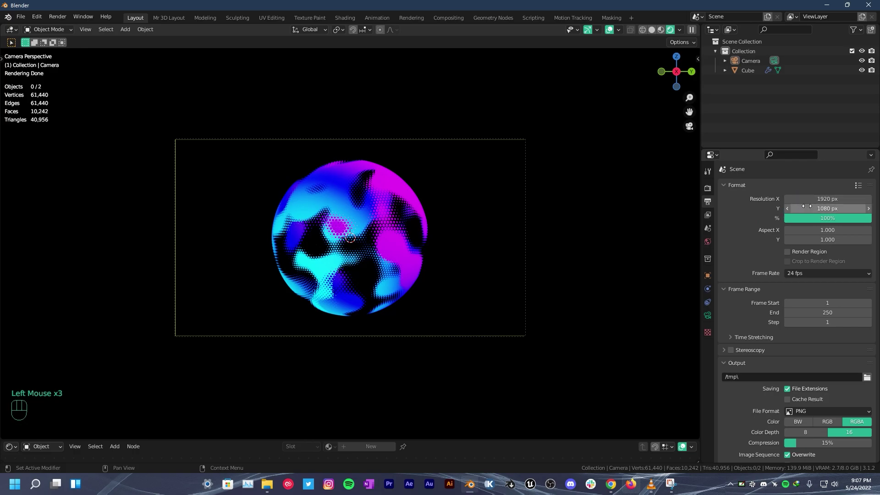
pyautogui.click(807, 208)
pyautogui.write('1920')
pyautogui.press('Return')
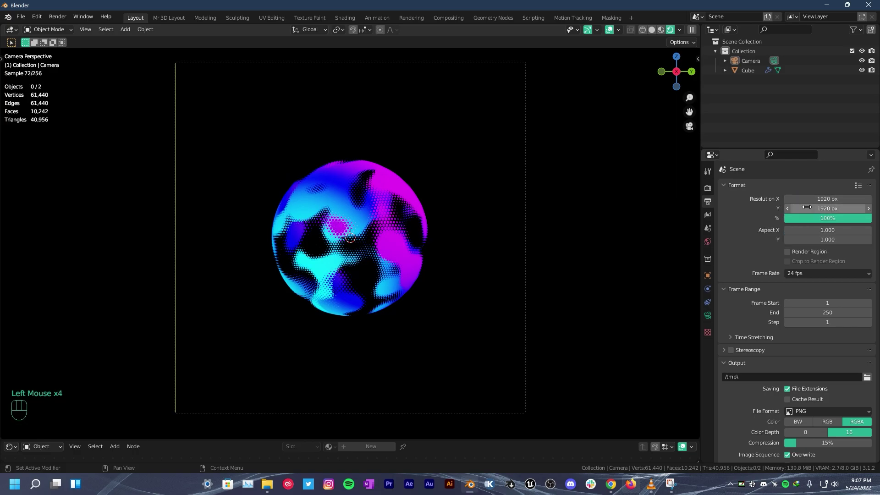
# Step: Move the camera closer along its local Z axis so the sphere fills more of the square frame
pyautogui.click(478, 413)
pyautogui.press('g')
pyautogui.middleClick(416, 293)
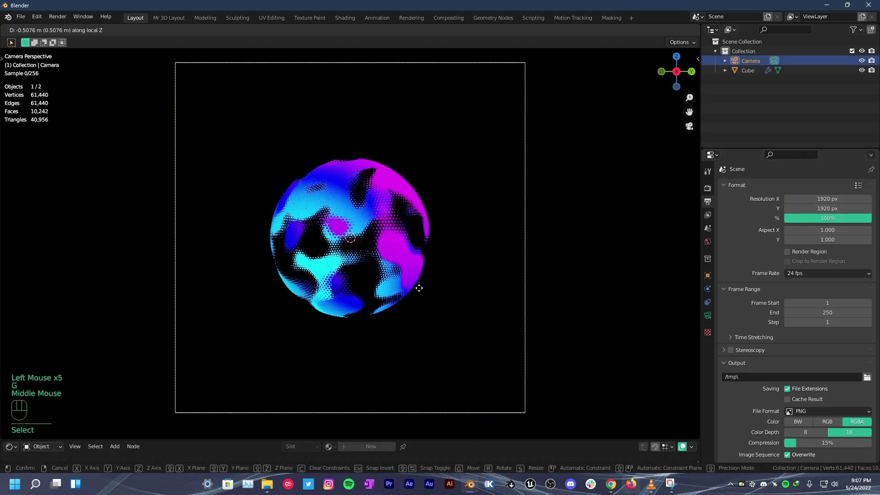
pyautogui.click(583, 235)
pyautogui.click(583, 236)
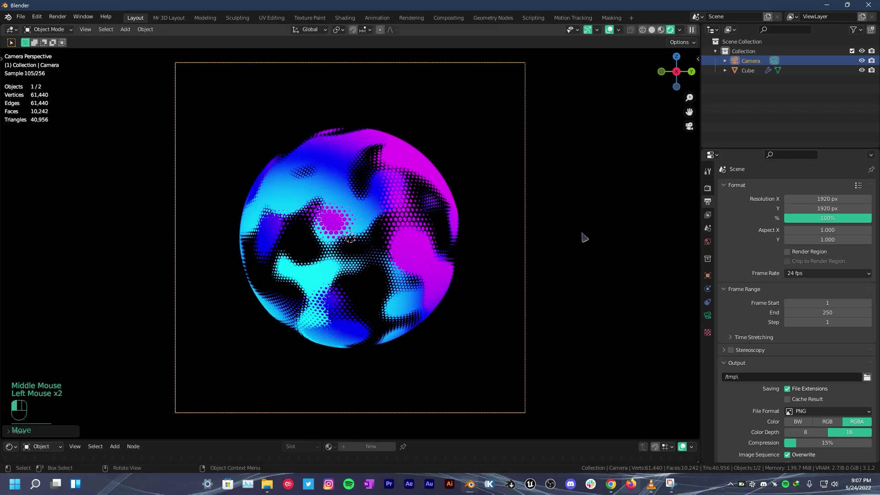
# Step: Select the sphere, enlarge the shader node area and change it to the Geometry Node Editor
pyautogui.scroll(-3, 583, 235)
pyautogui.click(362, 225)
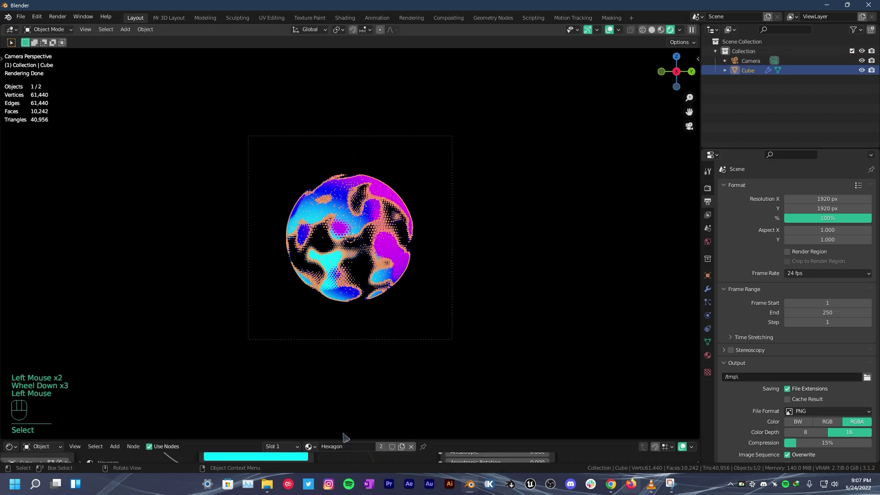
pyautogui.moveTo(451, 440); pyautogui.dragTo(338, 275)
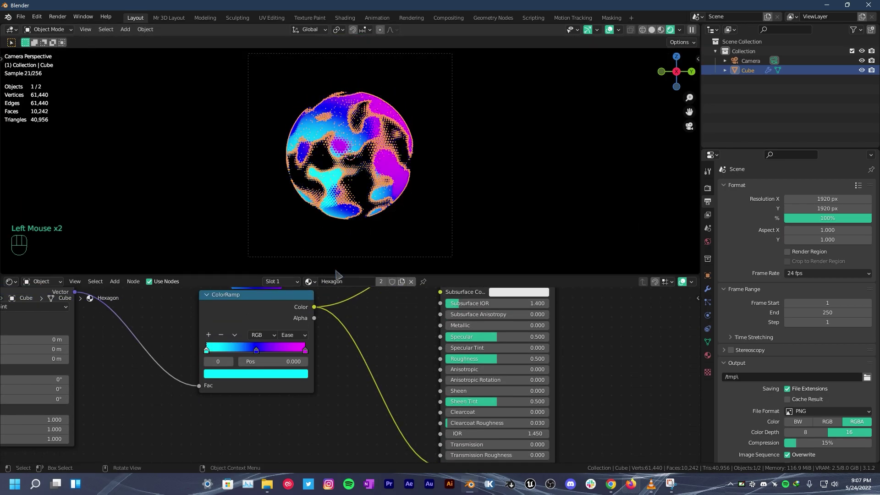
pyautogui.click(16, 283)
pyautogui.click(46, 356)
pyautogui.scroll(-2, 197, 348)
pyautogui.moveTo(211, 357); pyautogui.dragTo(178, 337, button='middle')
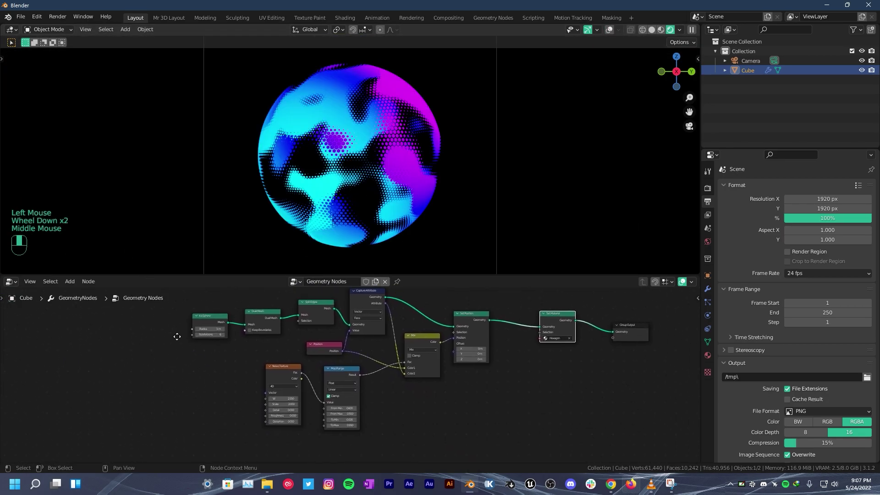
# Step: Move the Noise Texture node away from the Map Range node to make room between them
pyautogui.scroll(2, 177, 337)
pyautogui.scroll(3, 228, 390)
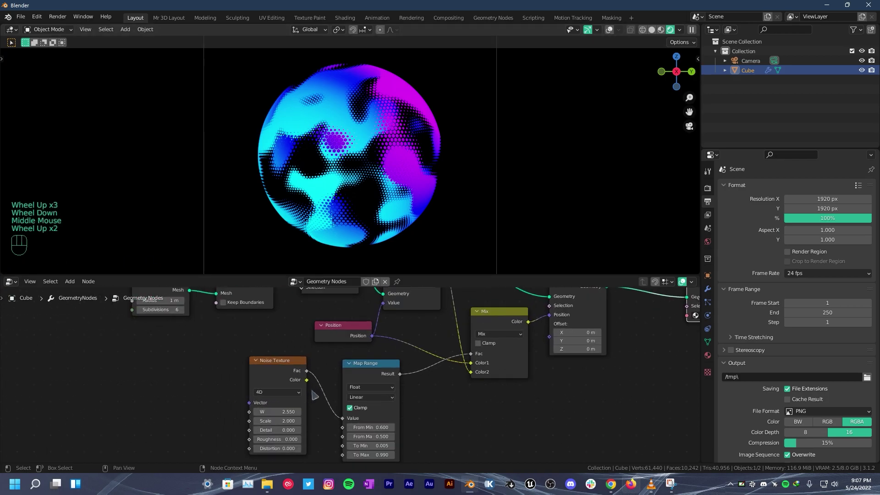
pyautogui.moveTo(269, 370); pyautogui.dragTo(186, 344)
pyautogui.scroll(-2, 194, 376)
pyautogui.moveTo(194, 377); pyautogui.dragTo(263, 368, button='middle')
pyautogui.scroll(-2, 264, 367)
# Step: Split the 3D viewport horizontally and turn the new narrow area into a Timeline
pyautogui.rightClick(434, 277)
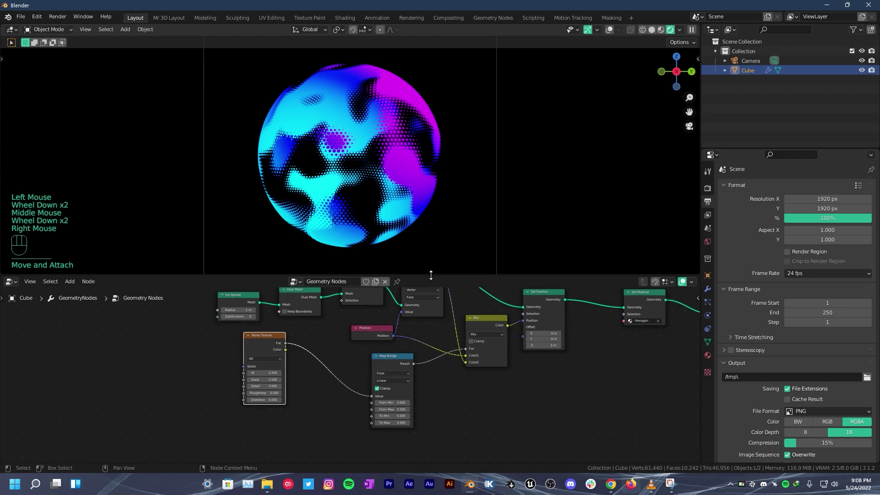
pyautogui.rightClick(430, 275)
pyautogui.rightClick(408, 276)
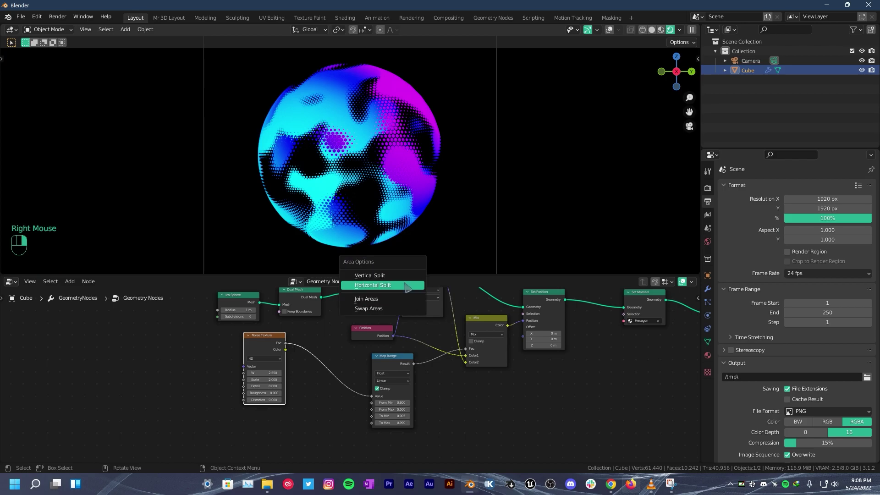
pyautogui.click(409, 287)
pyautogui.click(381, 237)
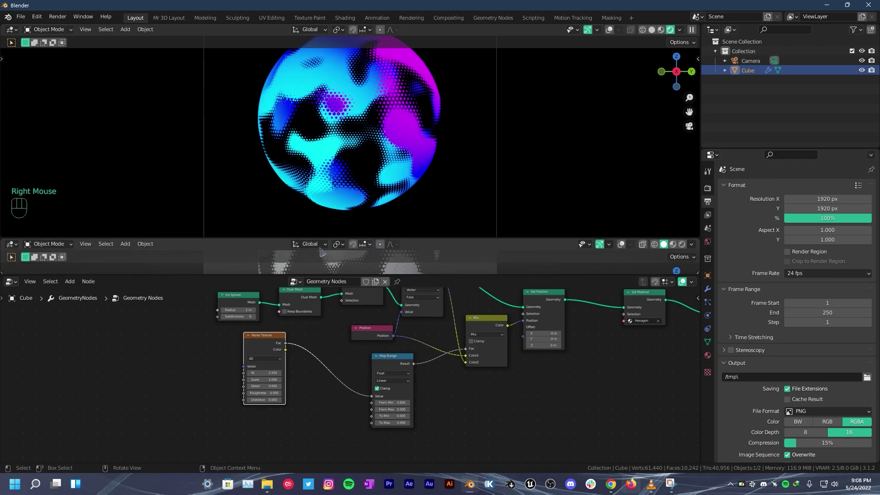
pyautogui.click(11, 244)
pyautogui.click(137, 281)
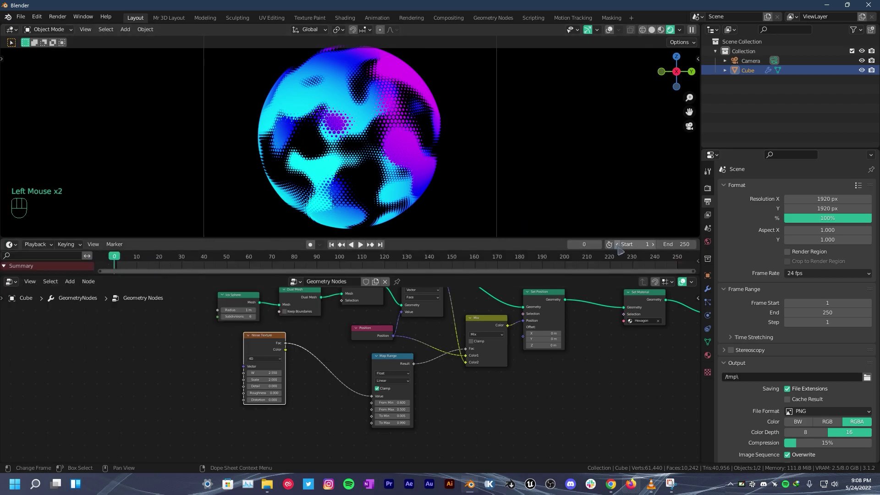
# Step: Set the animation's frame range to start at 0 and end at 120
pyautogui.write('120')
pyautogui.press('Return')
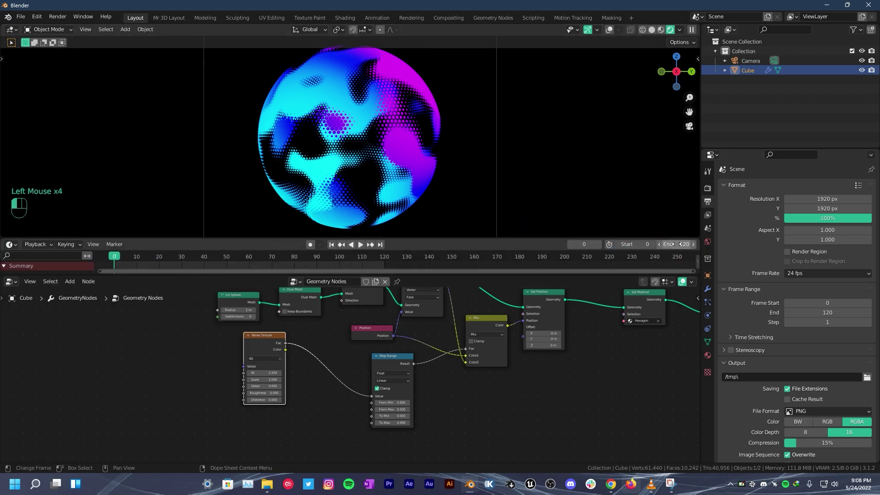
# Step: Try different W values on the Noise Texture to preview how the pattern evolves
pyautogui.moveTo(248, 345); pyautogui.dragTo(287, 331, button='middle')
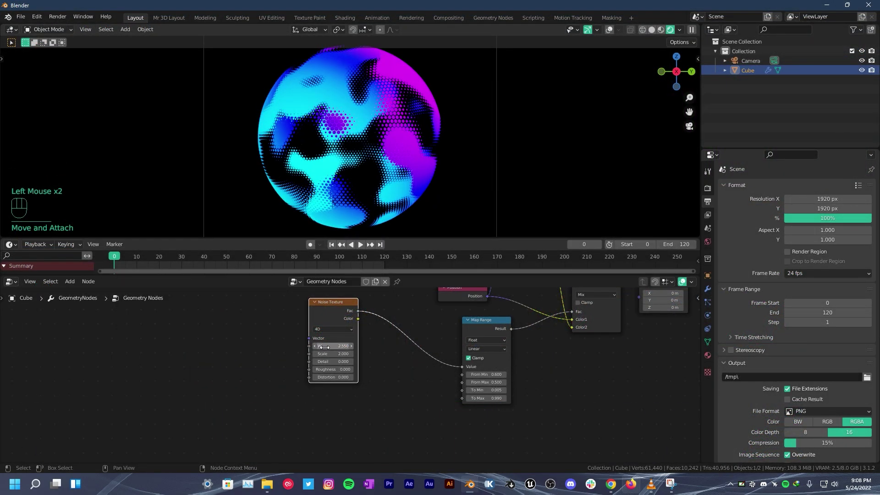
pyautogui.keyDown('shift'); pyautogui.click(326, 353); pyautogui.keyUp('shift')
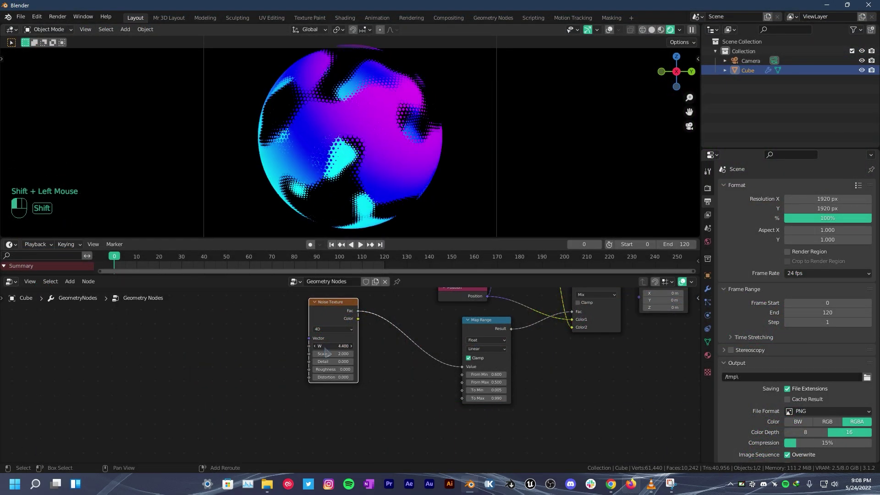
pyautogui.keyDown('shift'); pyautogui.moveTo(326, 354); pyautogui.dragTo(326, 353); pyautogui.keyUp('shift')
# Step: Duplicate the Noise Texture node and place the copy directly below the original
pyautogui.click(327, 322)
pyautogui.hotkey('shift', 'd')
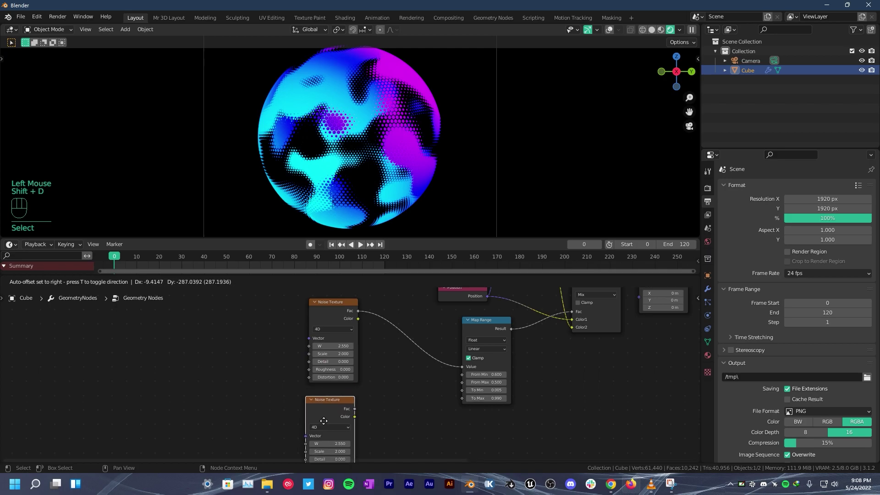
pyautogui.click(326, 416)
pyautogui.scroll(2, 375, 357)
pyautogui.moveTo(338, 418)
pyautogui.mouseDown(button='middle')
pyautogui.moveTo(376, 357)
pyautogui.moveTo(347, 416)
pyautogui.mouseUp(button='middle')
pyautogui.scroll(-1, 358, 379)
pyautogui.moveTo(358, 379); pyautogui.dragTo(349, 376, button='middle')
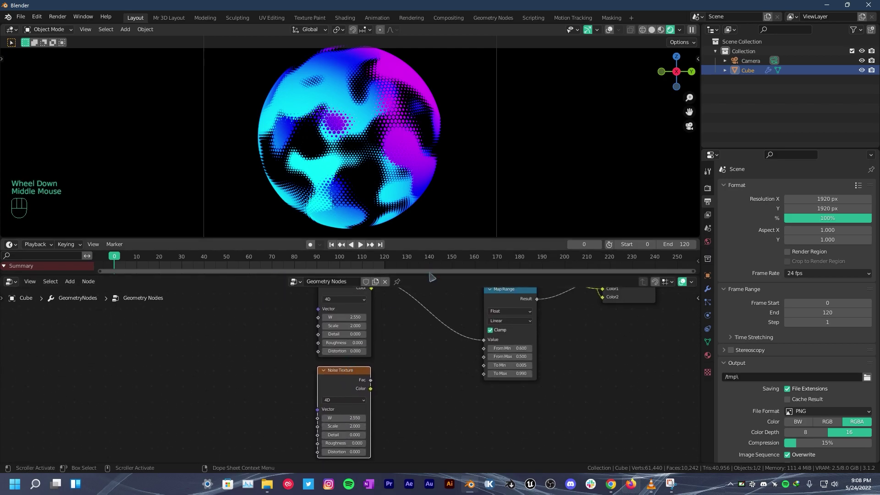
# Step: Add a Mix node from the duplicated Noise Texture's Fac output and place it before the Map Range node
pyautogui.moveTo(430, 276); pyautogui.dragTo(429, 265)
pyautogui.scroll(2, 357, 363)
pyautogui.scroll(-3, 357, 362)
pyautogui.click(361, 328)
pyautogui.scroll(2, 379, 346)
pyautogui.moveTo(381, 345); pyautogui.dragTo(323, 339, button='middle')
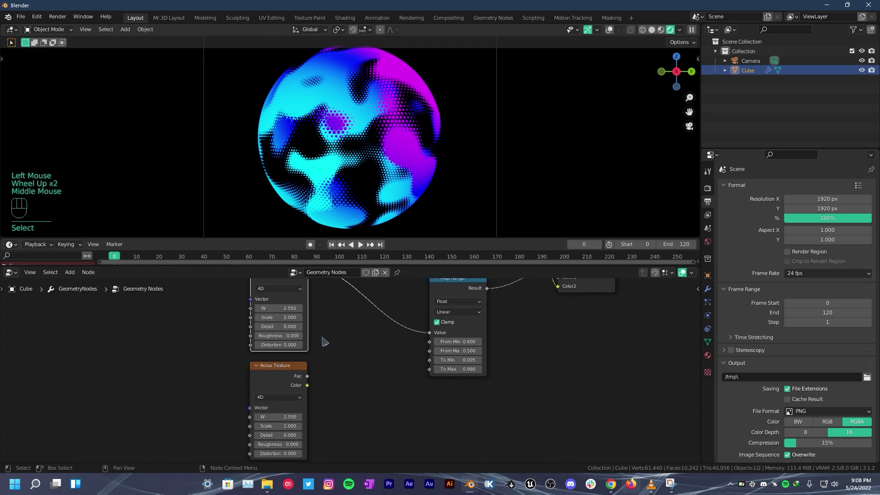
pyautogui.moveTo(308, 376); pyautogui.dragTo(357, 333)
pyautogui.write('mix')
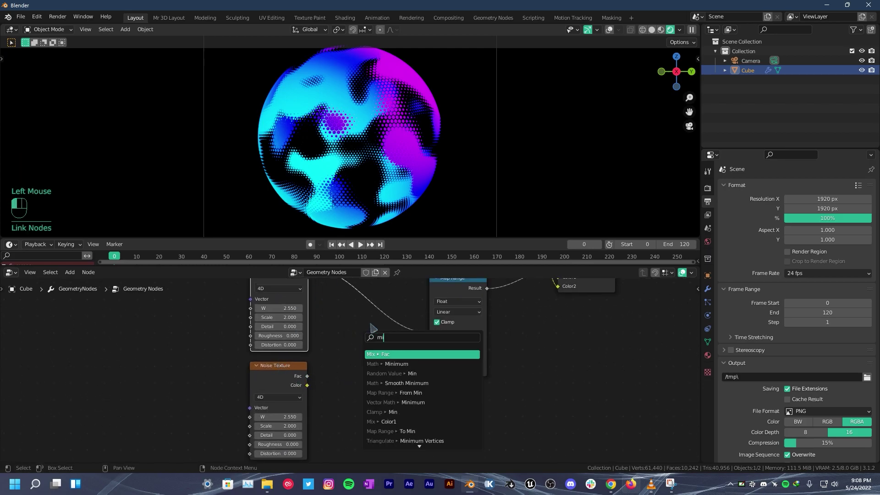
pyautogui.press('Return')
pyautogui.click(347, 320)
pyautogui.moveTo(349, 362); pyautogui.dragTo(391, 376, button='middle')
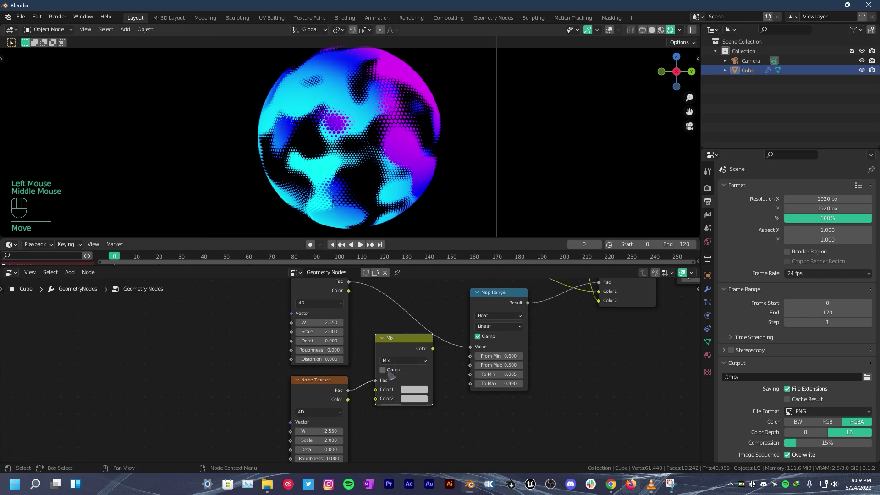
# Step: Link the Mix Color output to the Map Range Value, the duplicate noise's Fac to Color1 and the original's Fac to Color2
pyautogui.moveTo(433, 349); pyautogui.dragTo(470, 346)
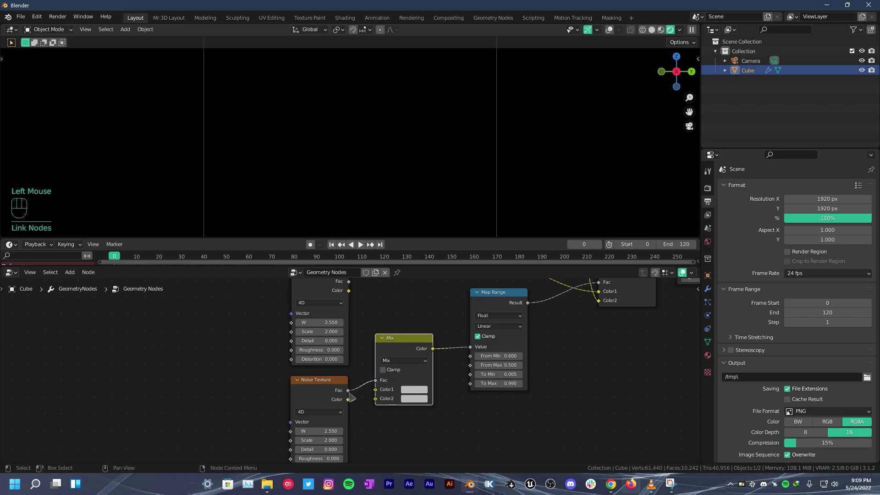
pyautogui.moveTo(348, 390); pyautogui.dragTo(375, 389)
pyautogui.moveTo(353, 394); pyautogui.dragTo(359, 408, button='middle')
pyautogui.click(357, 300)
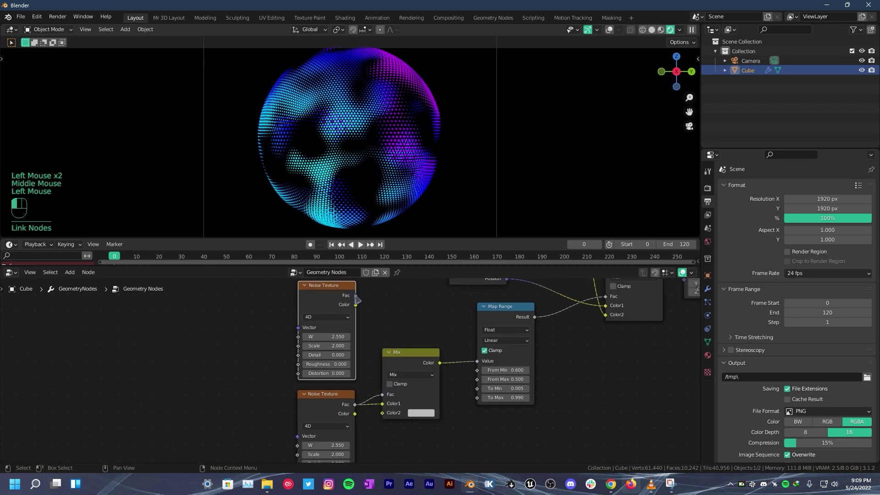
pyautogui.moveTo(356, 296); pyautogui.dragTo(392, 443)
pyautogui.scroll(1, 391, 443)
pyautogui.moveTo(392, 445); pyautogui.dragTo(424, 421, button='middle')
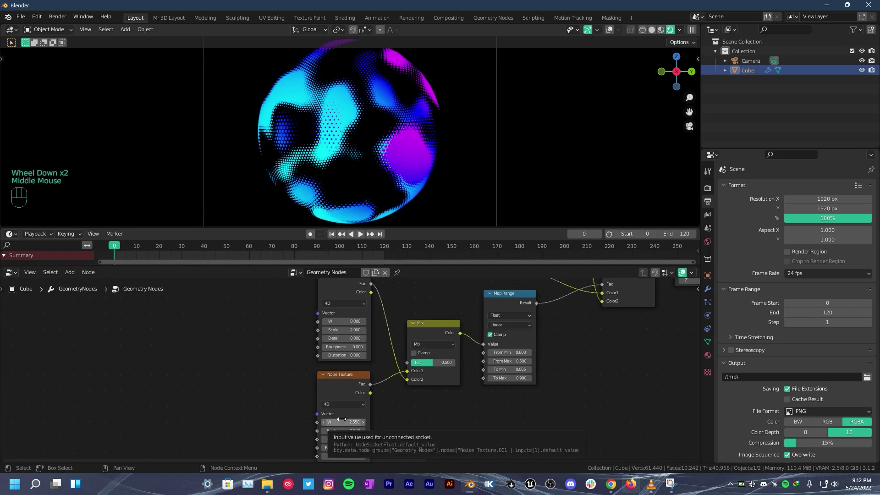
# Step: Set the duplicated Noise Texture's W to 0 and keyframe the Mix factor at 0 on frame 0
pyautogui.click(342, 421)
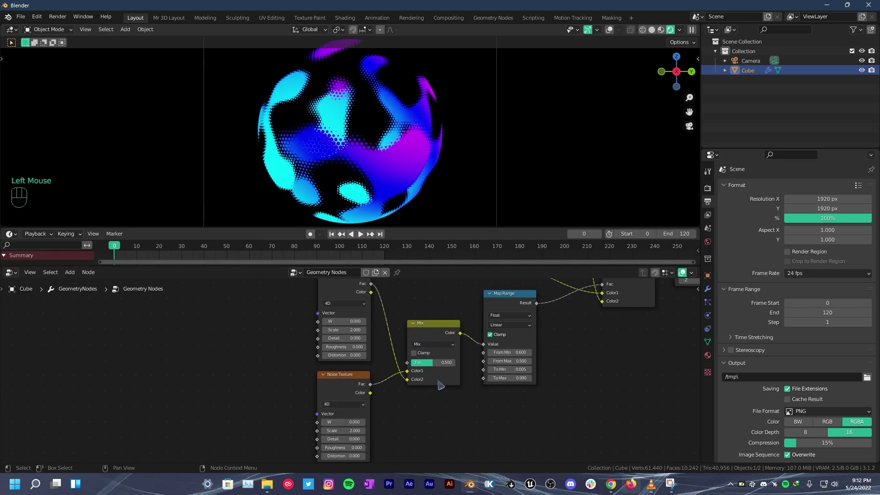
pyautogui.scroll(1, 448, 294)
pyautogui.moveTo(433, 304); pyautogui.dragTo(458, 296, button='middle')
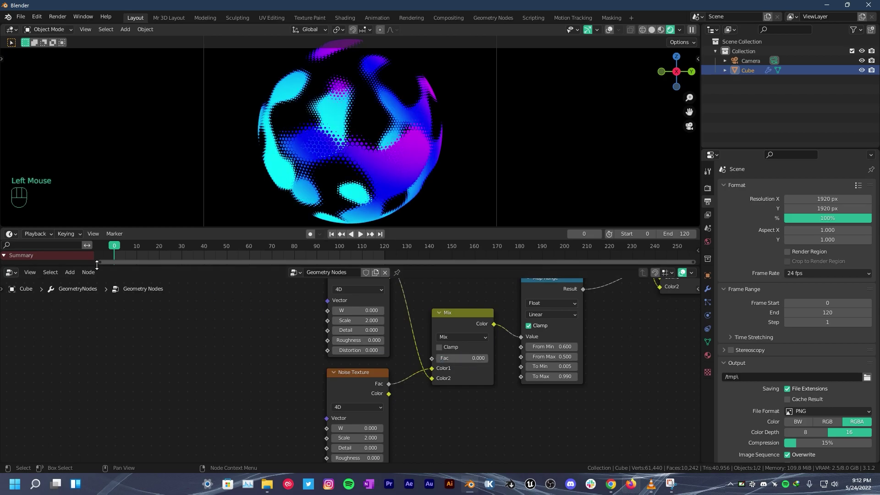
pyautogui.rightClick(468, 360)
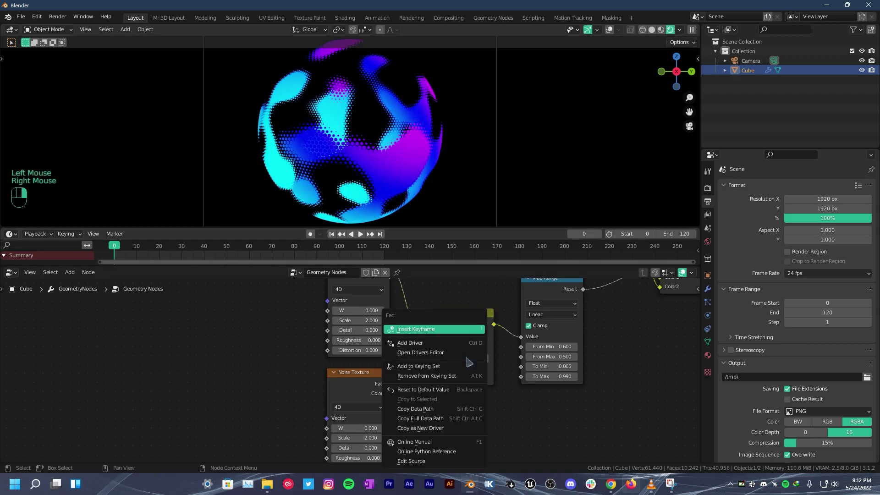
pyautogui.click(464, 330)
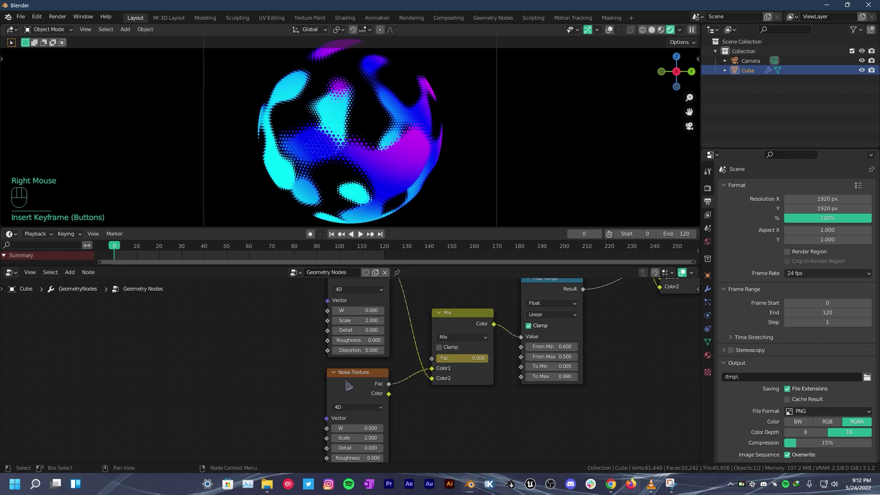
# Step: On frame 0, keyframe the original Noise Texture's W at 0 and the duplicate's W at 2
pyautogui.moveTo(349, 385); pyautogui.dragTo(442, 376)
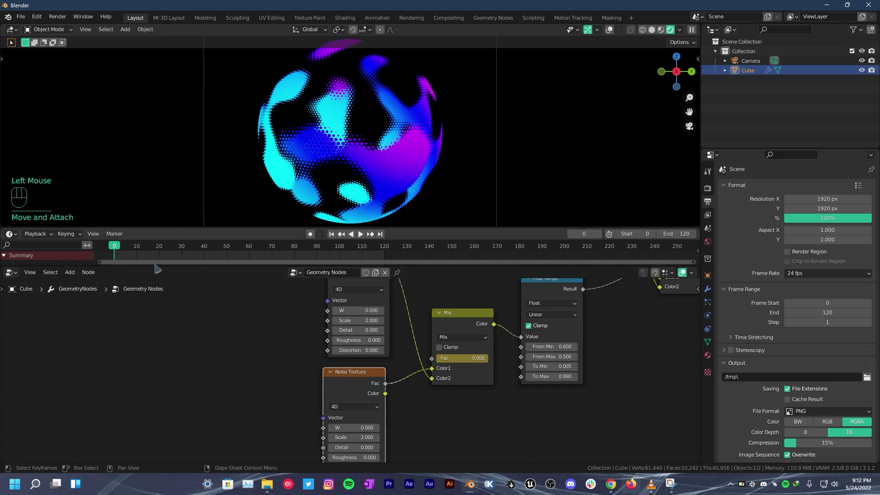
pyautogui.press('i')
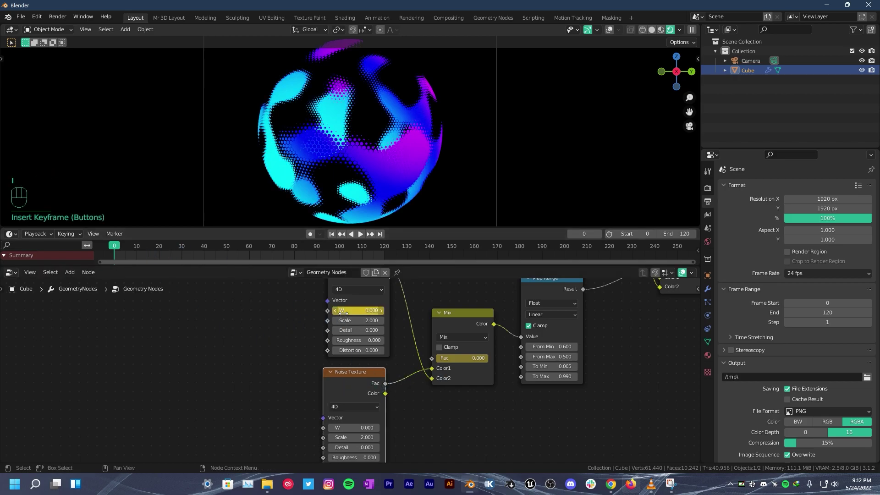
pyautogui.click(360, 428)
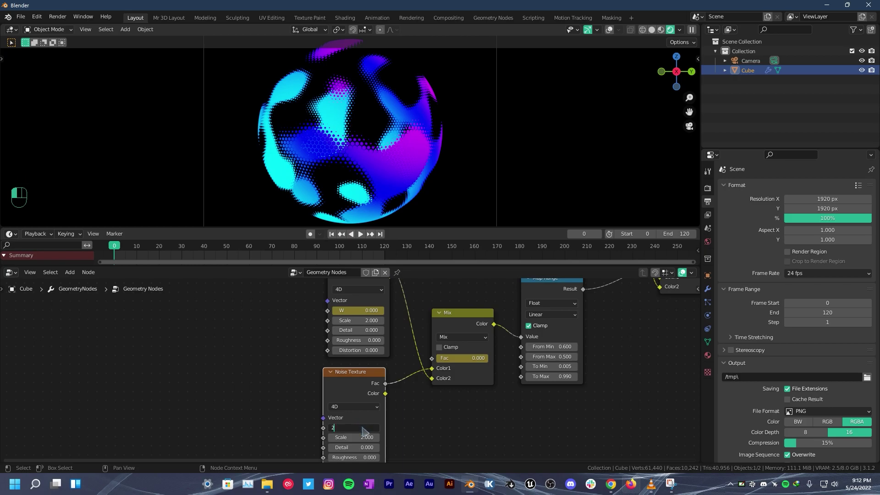
pyautogui.press('Return')
pyautogui.press('i')
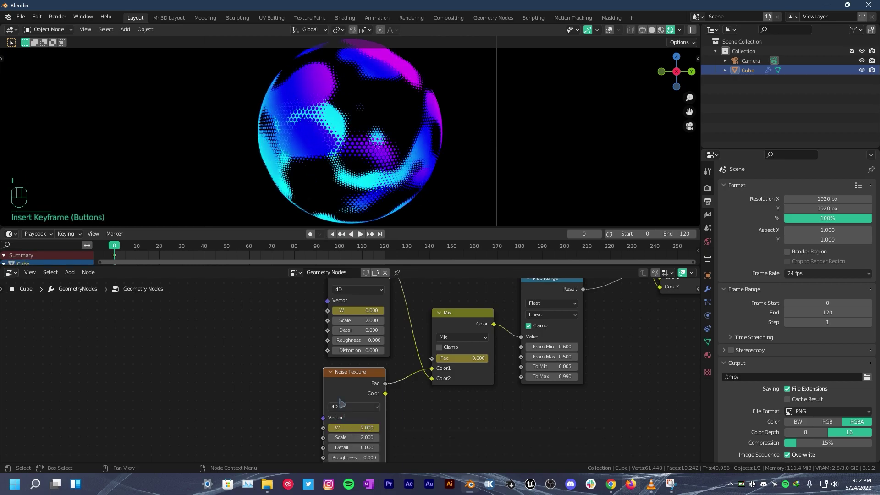
# Step: On frame 120, keyframe the duplicated Noise Texture's W at 0 and the original's W at -2
pyautogui.moveTo(120, 250); pyautogui.dragTo(646, 248)
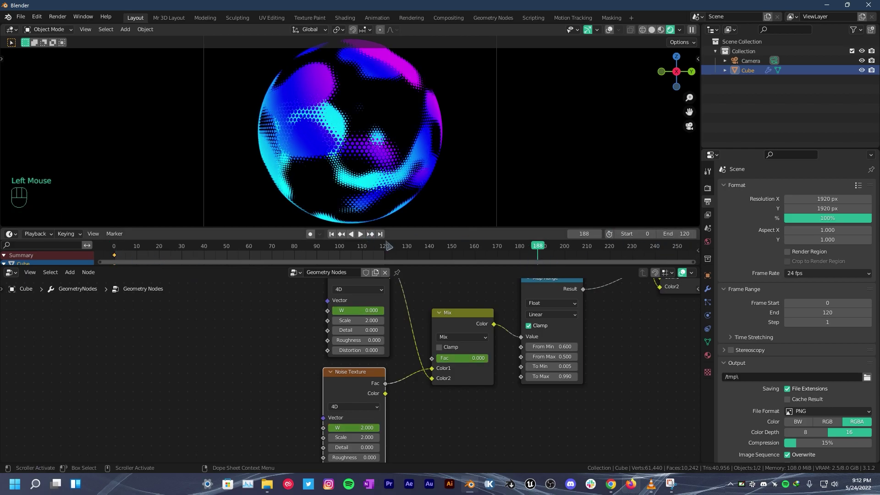
pyautogui.click(388, 246)
pyautogui.click(357, 427)
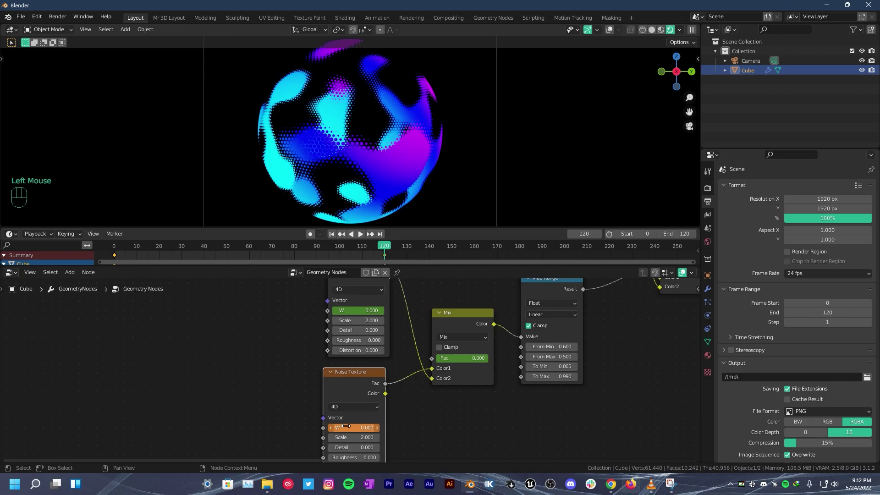
pyautogui.press('i')
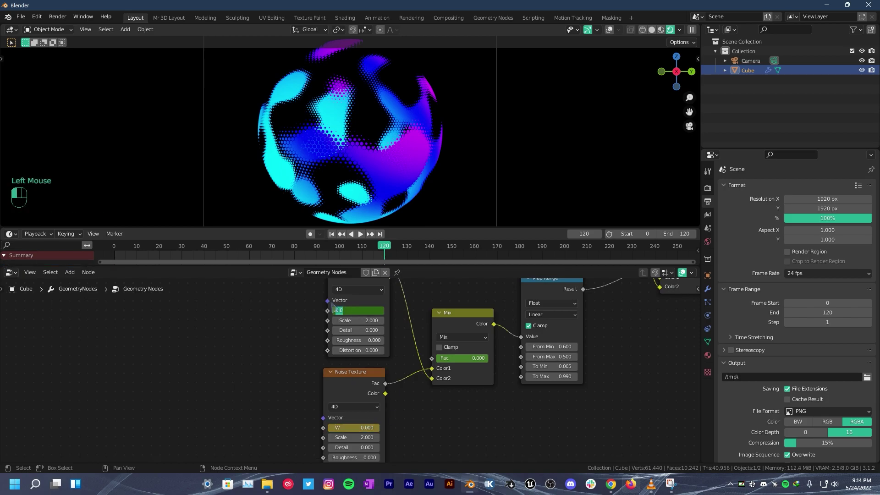
pyautogui.write('2')
pyautogui.press('Return')
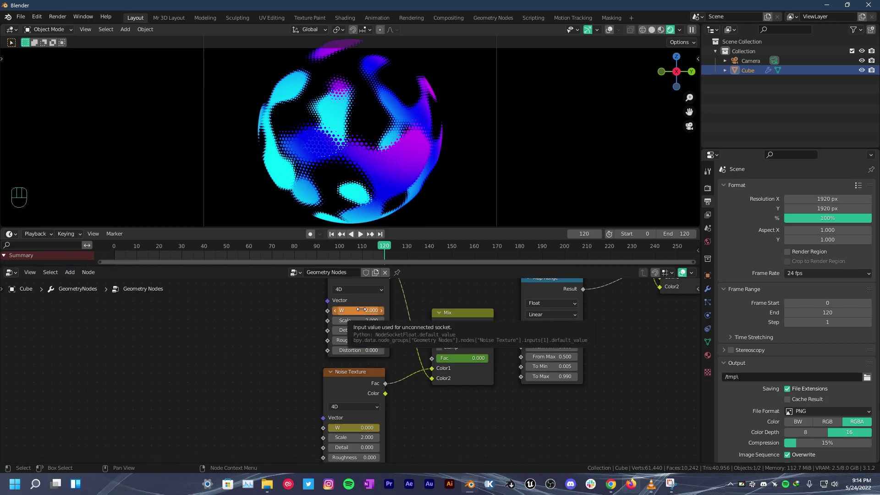
pyautogui.press('i')
pyautogui.press('space')
pyautogui.hotkey('shift', 'Left')
pyautogui.hotkey('shift', 'Right')
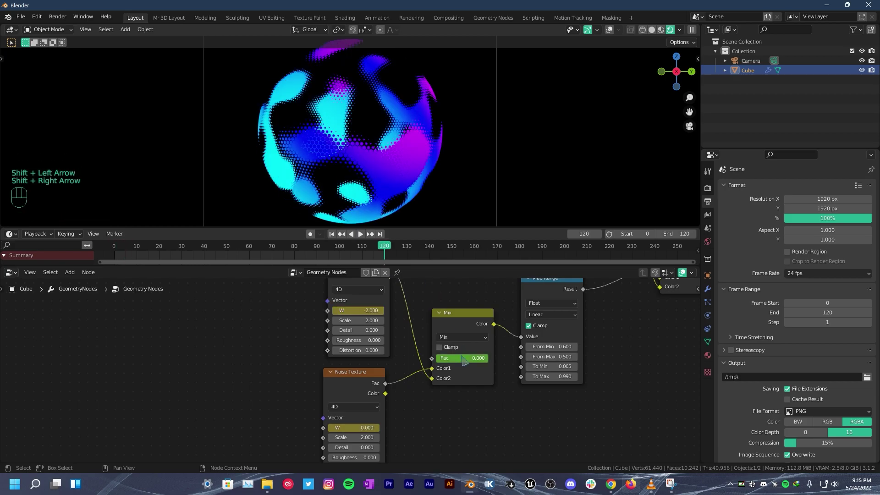
# Step: Keyframe the Mix factor at 1 on frame 120 and play the animation across the loop point
pyautogui.moveTo(464, 362); pyautogui.dragTo(474, 369)
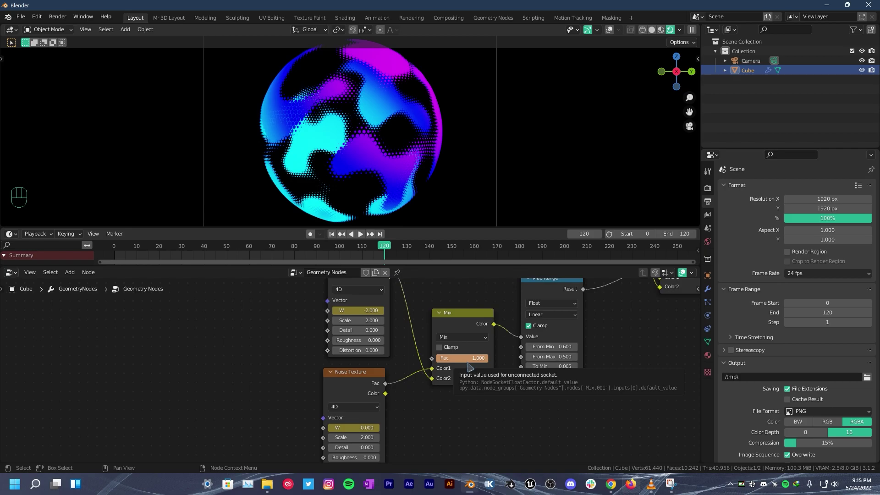
pyautogui.press('i')
pyautogui.press('space')
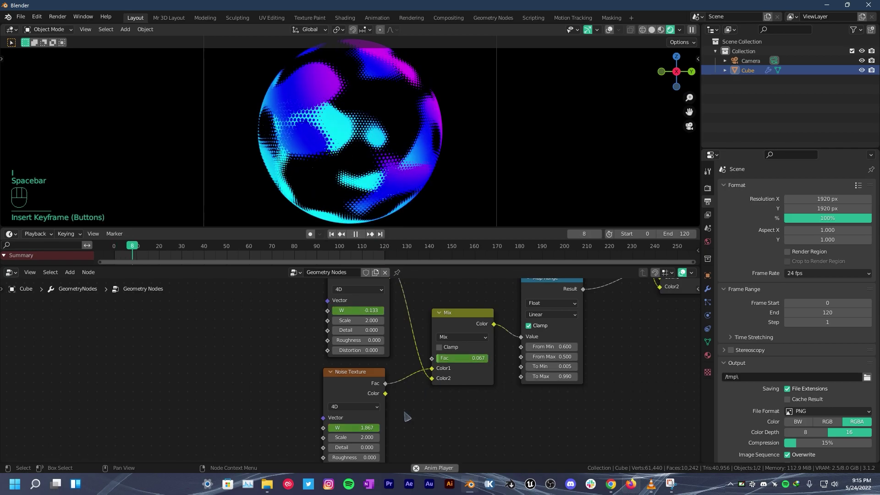
pyautogui.press('space')
pyautogui.click(375, 248)
pyautogui.press('space')
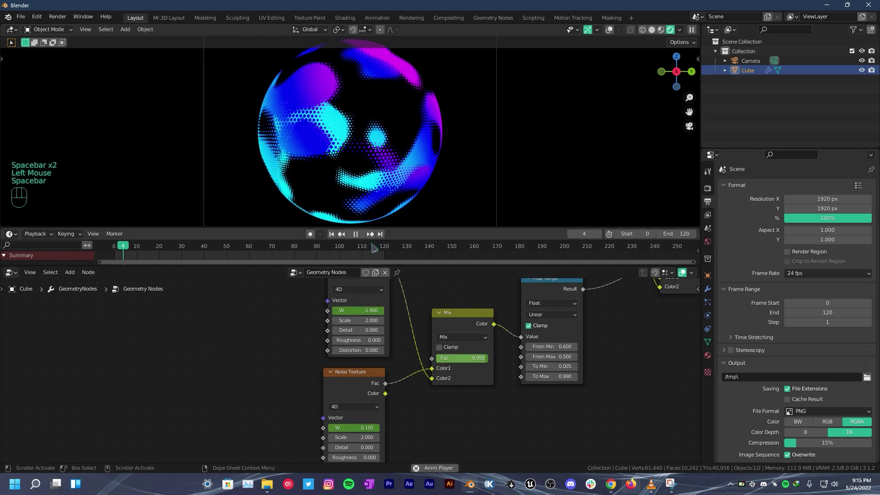
pyautogui.press('space')
# Step: Swap the Mix inputs so the original noise feeds Color1 and the duplicate feeds Color2, and replay the loop point
pyautogui.moveTo(430, 371); pyautogui.dragTo(432, 378)
pyautogui.scroll(-2, 430, 381)
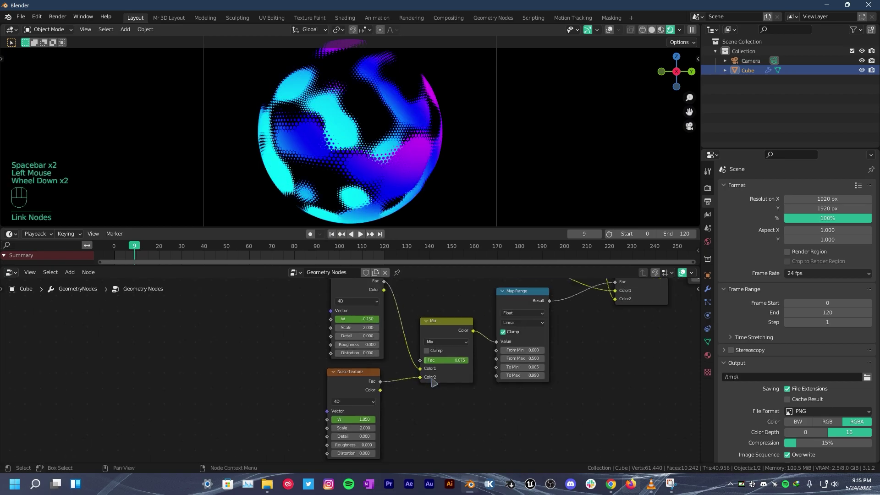
pyautogui.moveTo(430, 381); pyautogui.dragTo(418, 391, button='middle')
pyautogui.press('space')
pyautogui.press('space')
pyautogui.click(372, 250)
pyautogui.press('space')
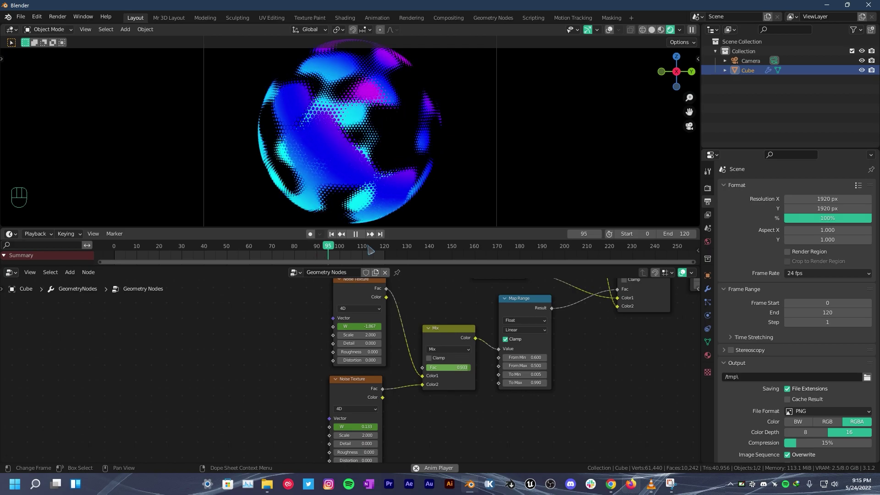
pyautogui.press('space')
# Step: Add a plane and move it down about 1.24 m along Z, beneath the sphere
pyautogui.scroll(-2, 381, 193)
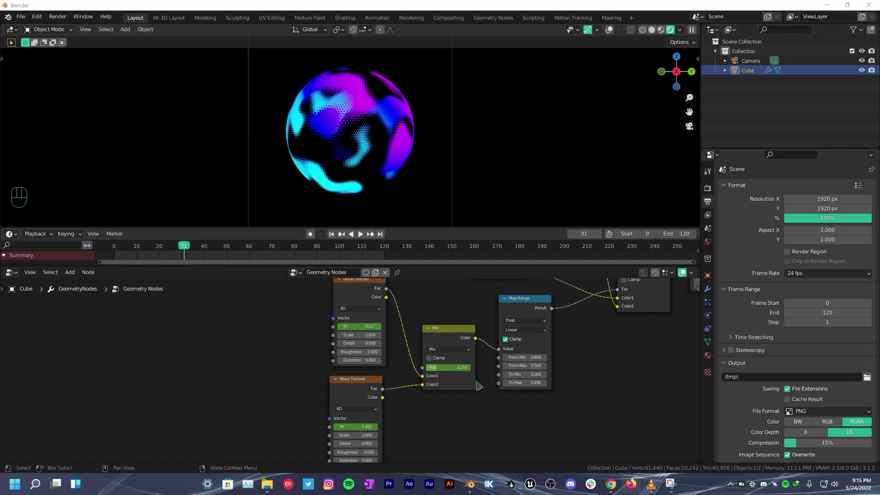
pyautogui.scroll(-2, 483, 197)
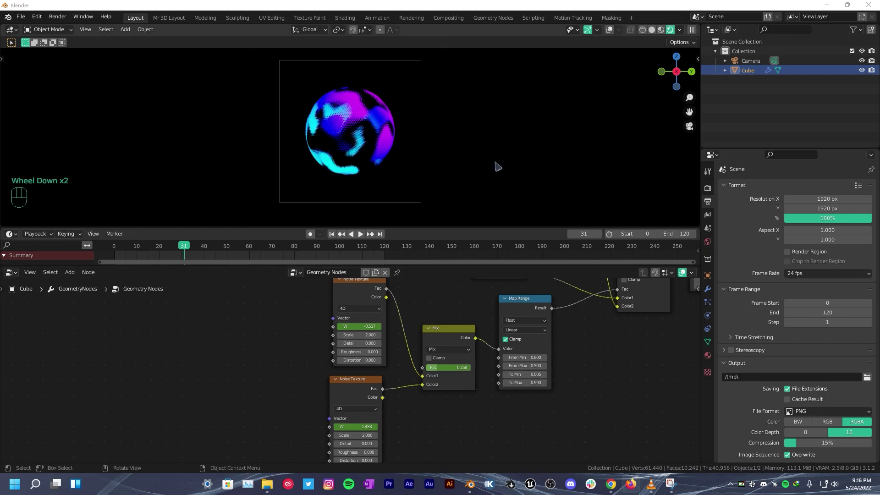
pyautogui.moveTo(500, 158); pyautogui.dragTo(435, 155, button='middle')
pyautogui.scroll(-2, 387, 142)
pyautogui.moveTo(387, 142); pyautogui.dragTo(388, 166, button='middle')
pyautogui.hotkey('shift', 'a')
pyautogui.click(426, 165)
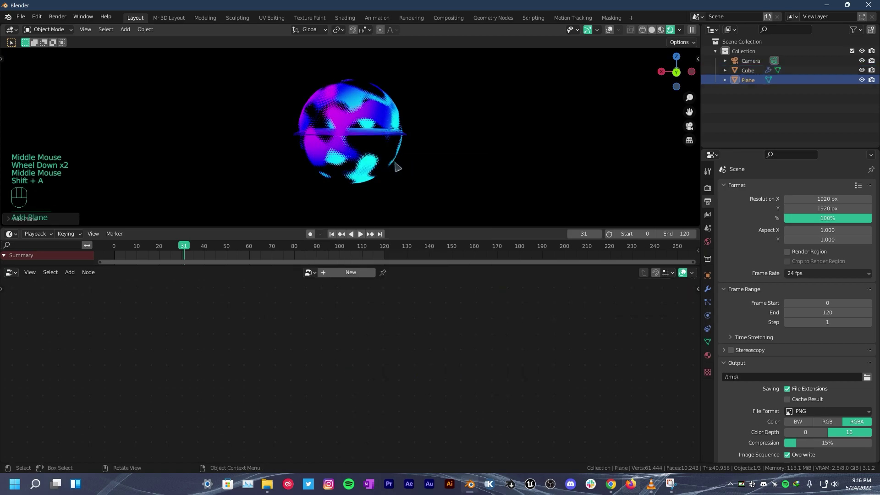
pyautogui.press('g')
pyautogui.press('z')
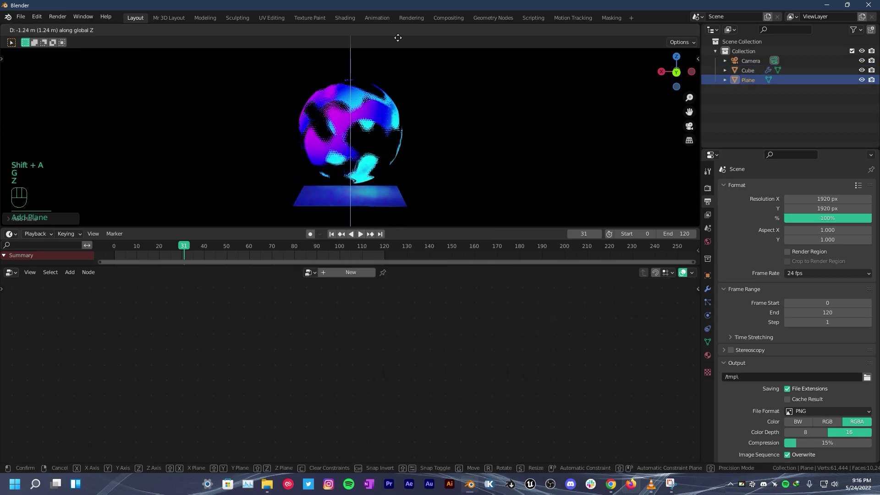
pyautogui.click(401, 43)
# Step: Scale the plane up into a large floor around the sphere and turn on the viewport overlays
pyautogui.scroll(-2, 408, 120)
pyautogui.moveTo(412, 131); pyautogui.dragTo(491, 161, button='middle')
pyautogui.press('s')
pyautogui.rightClick(263, 208)
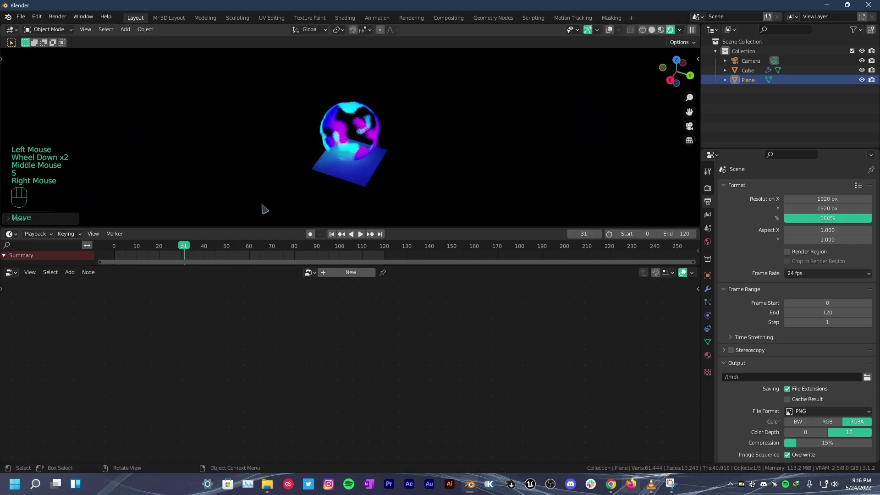
pyautogui.press('s')
pyautogui.click(693, 109)
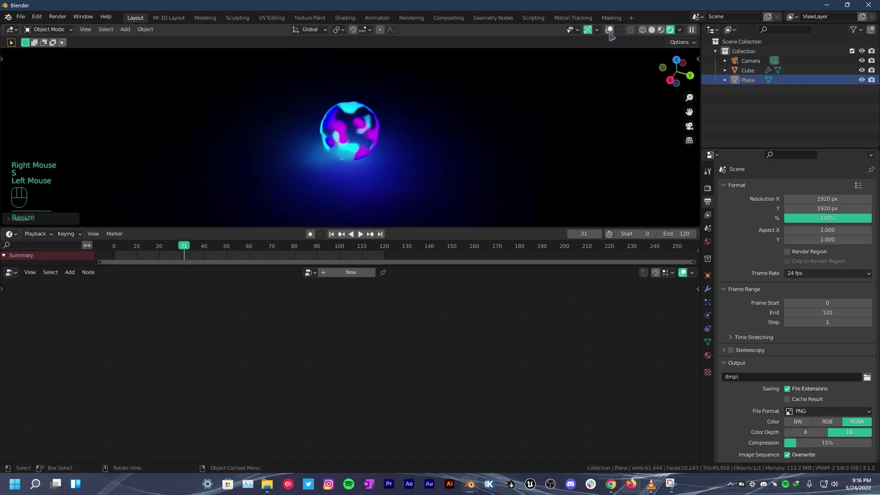
pyautogui.click(610, 30)
# Step: Change the node area to the Shader Editor and create a new material named Ground on the plane
pyautogui.scroll(1, 458, 137)
pyautogui.click(350, 273)
pyautogui.click(7, 277)
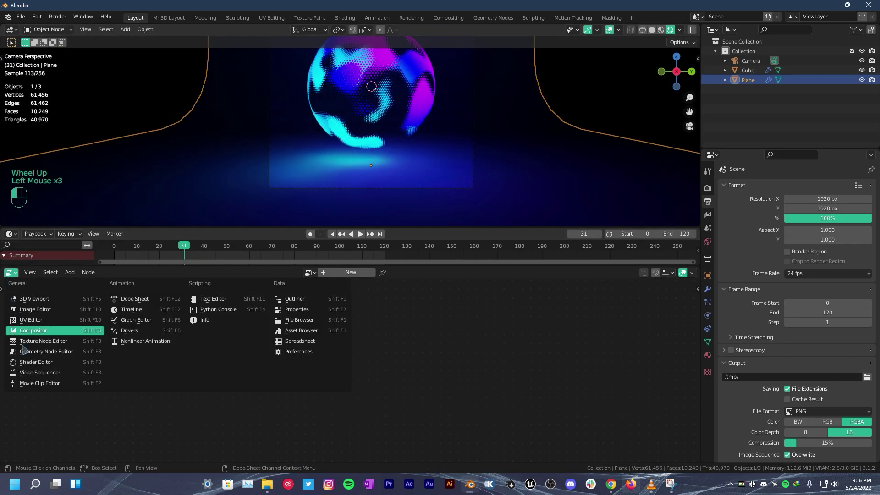
pyautogui.click(29, 364)
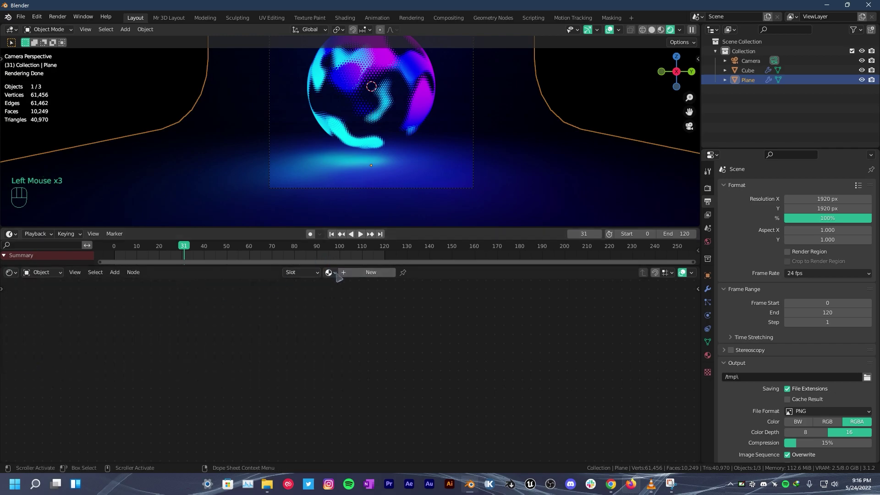
pyautogui.click(350, 274)
pyautogui.moveTo(349, 328); pyautogui.dragTo(413, 373, button='middle')
pyautogui.scroll(-1, 413, 370)
pyautogui.click(357, 273)
pyautogui.write('Ground')
pyautogui.press('Return')
# Step: Add a ColorRamp node to the Ground material and link its Color output to the Principled BSDF's Base Color
pyautogui.hotkey('shift', 'a')
pyautogui.write('ramp')
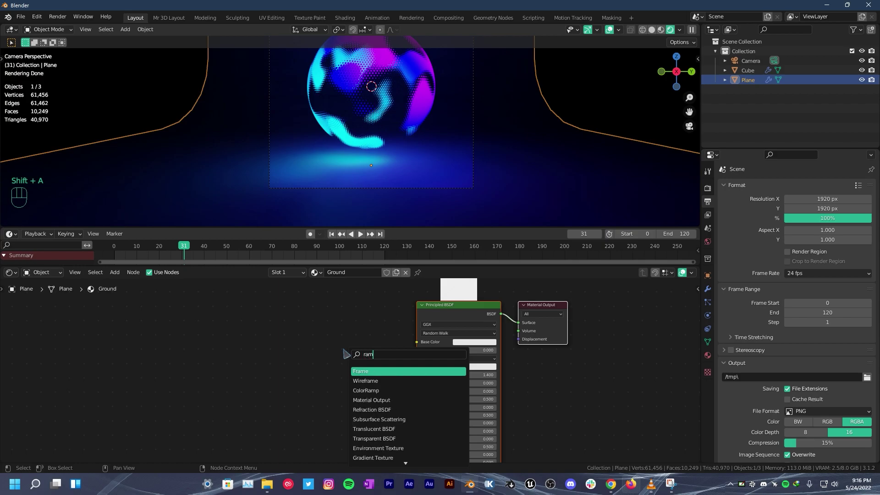
pyautogui.press('Return')
pyautogui.click(277, 376)
pyautogui.moveTo(366, 393); pyautogui.dragTo(417, 342)
pyautogui.moveTo(404, 355); pyautogui.dragTo(477, 309, button='middle')
# Step: Add a Noise Texture node to the Ground material and place it ahead of the ColorRamp
pyautogui.click(377, 341)
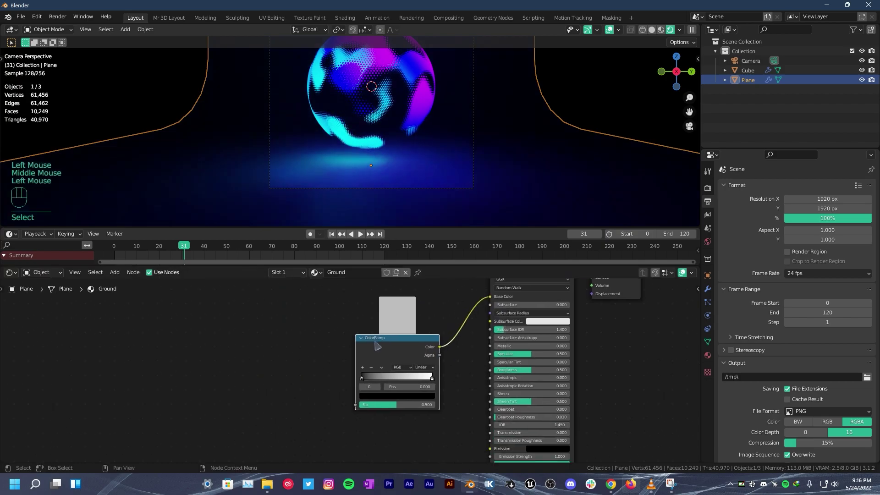
pyautogui.hotkey('shift', 'a')
pyautogui.hotkey('shift', 'a')
pyautogui.click(329, 346)
pyautogui.write('noise')
pyautogui.press('Return')
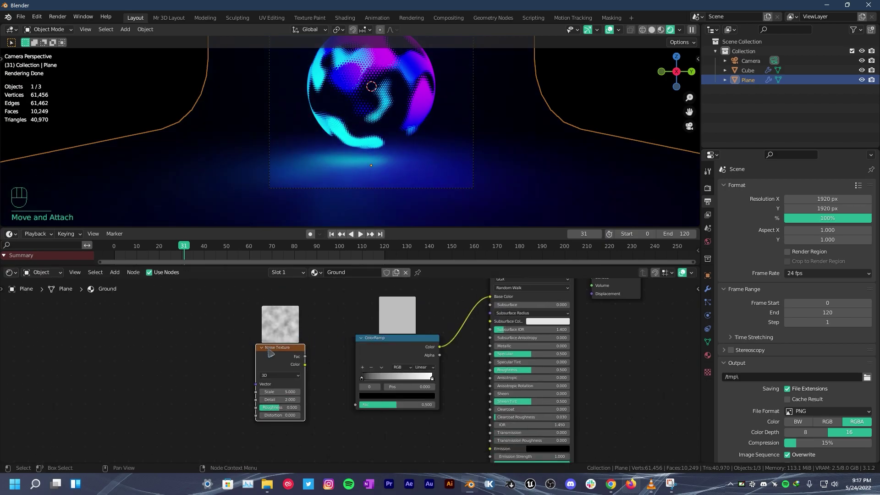
# Step: Link the Noise Texture's Fac output to the ColorRamp's Fac input and move the ColorRamp's Color link from Base Color to Roughness
pyautogui.click(248, 341)
pyautogui.moveTo(305, 357); pyautogui.dragTo(356, 404)
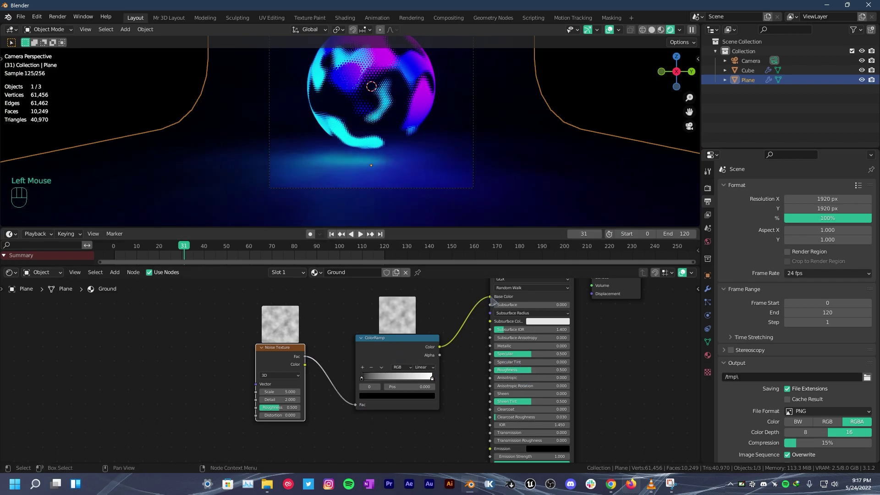
pyautogui.moveTo(492, 301); pyautogui.dragTo(495, 378)
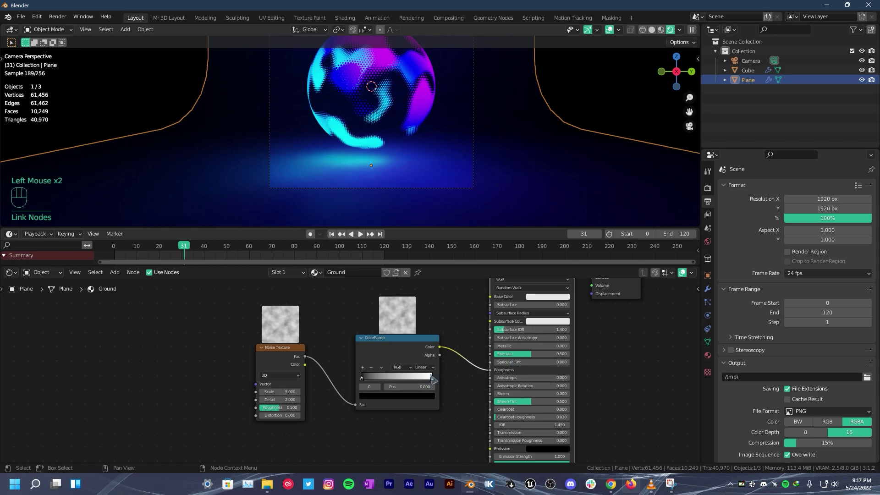
# Step: Bring the ColorRamp stops close together with the black stop at 0.498, and raise the Principled BSDF's Metallic value
pyautogui.moveTo(431, 377); pyautogui.dragTo(390, 377)
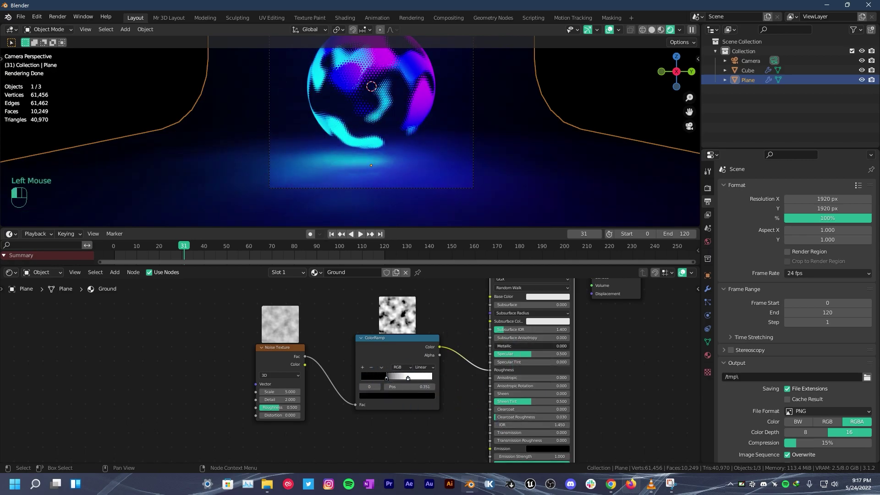
pyautogui.moveTo(518, 345); pyautogui.dragTo(568, 345)
pyautogui.moveTo(407, 378)
pyautogui.mouseDown()
pyautogui.moveTo(389, 377)
pyautogui.moveTo(403, 378)
pyautogui.moveTo(396, 384)
pyautogui.mouseUp()
pyautogui.moveTo(396, 383); pyautogui.dragTo(410, 384)
# Step: Fit the camera frame in the 3D viewport and enlarge the viewport by shrinking the timeline and node areas
pyautogui.press('Home')
pyautogui.moveTo(436, 266); pyautogui.dragTo(438, 310)
pyautogui.moveTo(444, 228); pyautogui.dragTo(445, 286)
# Step: Set the ground Noise Texture's Detail to 15 and its Roughness to 0.639
pyautogui.scroll(2, 365, 395)
pyautogui.moveTo(293, 399); pyautogui.dragTo(349, 393, button='middle')
pyautogui.moveTo(331, 393); pyautogui.dragTo(418, 405)
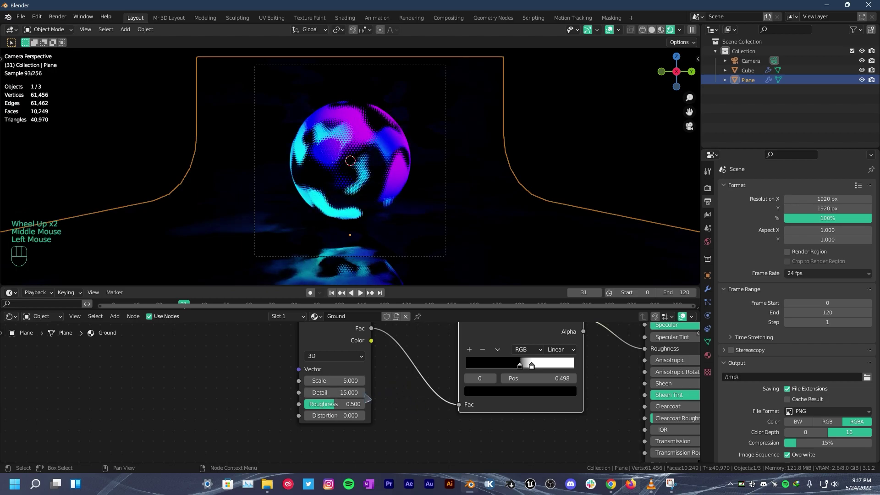
pyautogui.moveTo(359, 394); pyautogui.dragTo(358, 406)
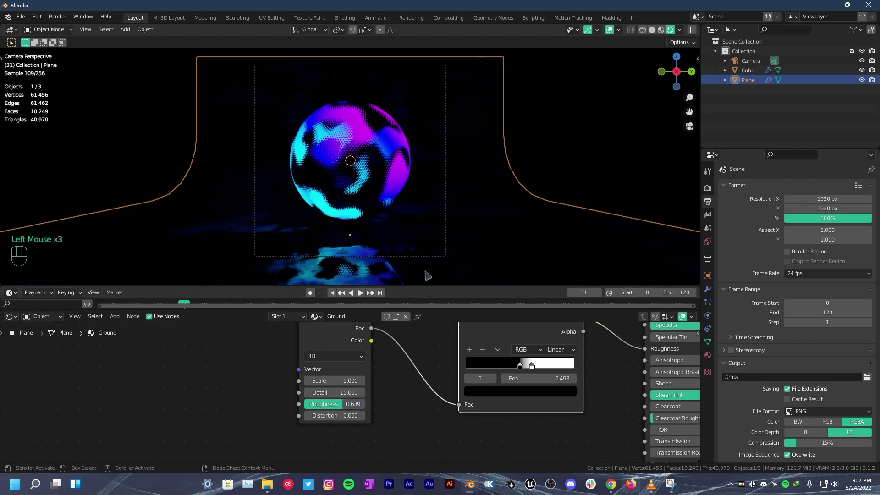
# Step: Raise the ground plane along the Z axis until it sits just beneath the sphere
pyautogui.press('g')
pyautogui.press('z')
pyautogui.keyDown('shift'); pyautogui.click(406, 229); pyautogui.keyUp('shift')
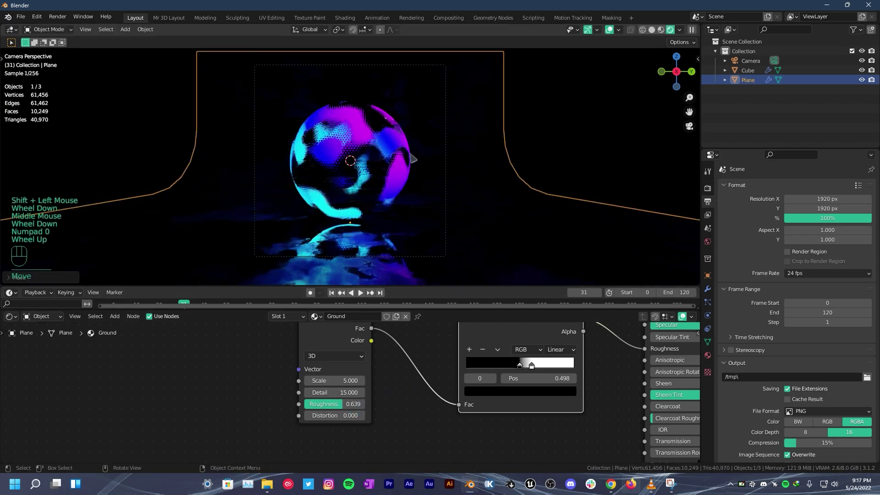
pyautogui.scroll(1, 411, 155)
pyautogui.press('KP_3')
pyautogui.press('KP_0')
pyautogui.press('g')
pyautogui.press('z')
pyautogui.click(345, 166)
# Step: Set the Noise Texture's Roughness to 0.811 and readjust the ColorRamp stops, placing the black stop at 0.453
pyautogui.moveTo(477, 349); pyautogui.dragTo(619, 325, button='middle')
pyautogui.scroll(2, 619, 321)
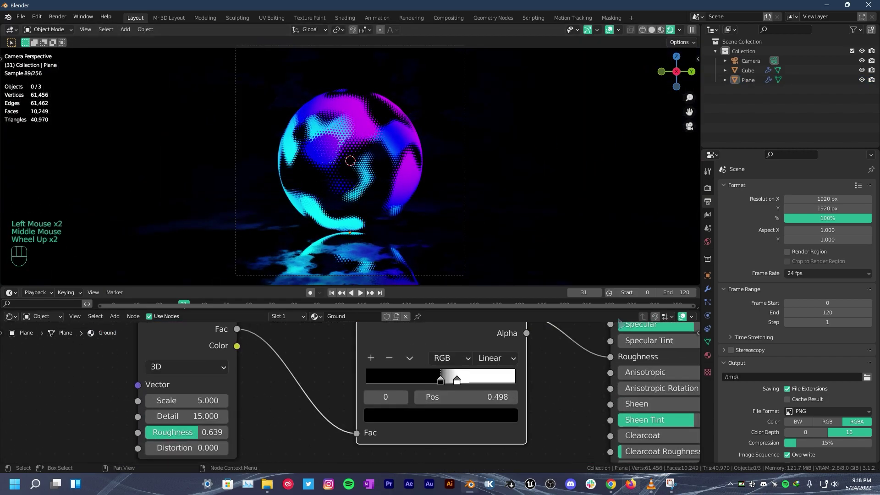
pyautogui.moveTo(457, 380); pyautogui.dragTo(465, 380)
pyautogui.moveTo(441, 380); pyautogui.dragTo(458, 380)
pyautogui.moveTo(184, 432); pyautogui.dragTo(197, 432)
pyautogui.click(304, 438)
pyautogui.moveTo(438, 380); pyautogui.dragTo(433, 380)
pyautogui.scroll(-3, 328, 275)
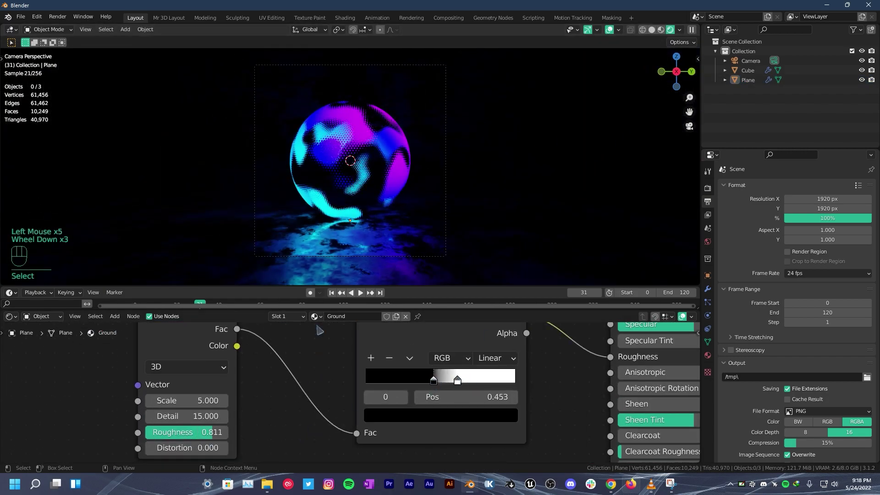
# Step: Enlarge the timeline and play the animation briefly, stopping at frame 36
pyautogui.moveTo(320, 311); pyautogui.dragTo(320, 354)
pyautogui.moveTo(321, 305); pyautogui.dragTo(367, 320)
pyautogui.press('space')
pyautogui.press('space')
# Step: Flip the Ground material's ColorRamp, readjust its stops, and set the Noise Texture's Scale to 2
pyautogui.scroll(-4, 426, 403)
pyautogui.moveTo(459, 406); pyautogui.dragTo(399, 403, button='middle')
pyautogui.click(346, 395)
pyautogui.click(362, 405)
pyautogui.moveTo(353, 406); pyautogui.dragTo(363, 407)
pyautogui.doubleClick(226, 417)
pyautogui.write('2')
pyautogui.press('Return')
# Step: Flip the ColorRamp twice to compare both gradient directions on the ground reflections
pyautogui.click(346, 394)
pyautogui.click(362, 406)
pyautogui.click(345, 395)
pyautogui.click(362, 405)
# Step: Change the render output's file format to FFmpeg Video
pyautogui.scroll(-2, 737, 343)
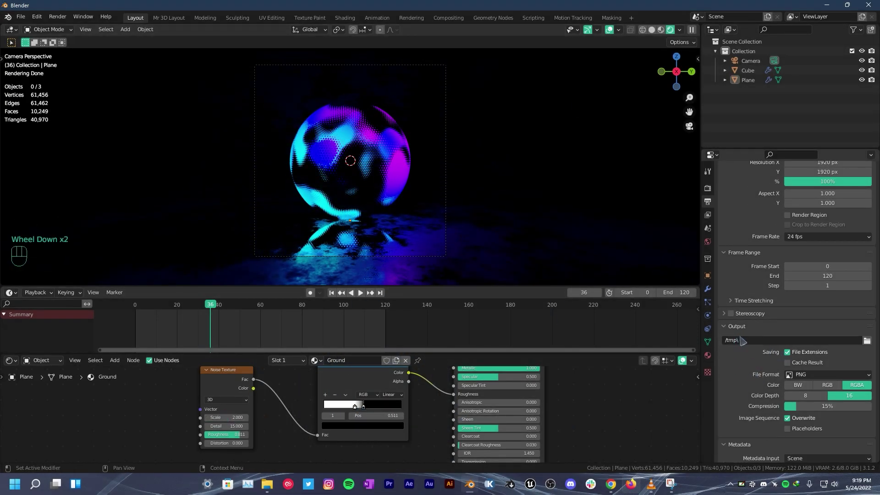
pyautogui.scroll(-1, 743, 341)
pyautogui.click(821, 357)
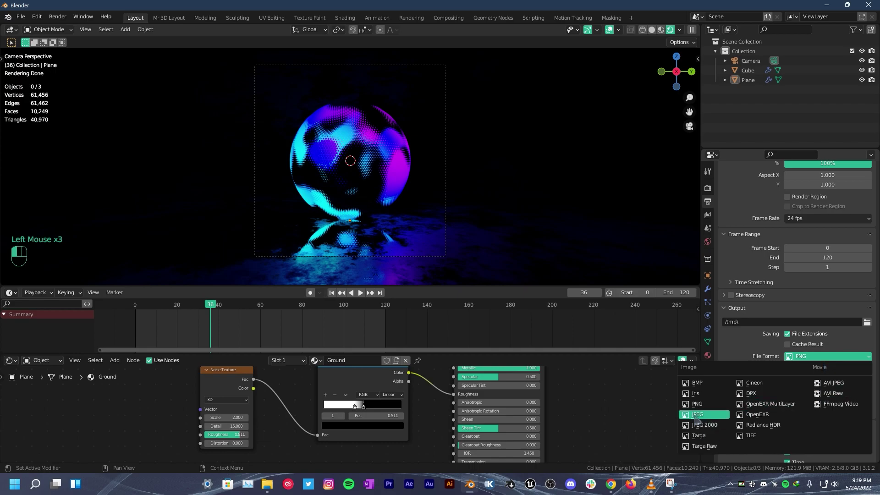
pyautogui.click(835, 405)
# Step: Set the video encoding container to MPEG-4 and the output quality to Perceptually Lossless
pyautogui.scroll(-6, 805, 343)
pyautogui.click(740, 255)
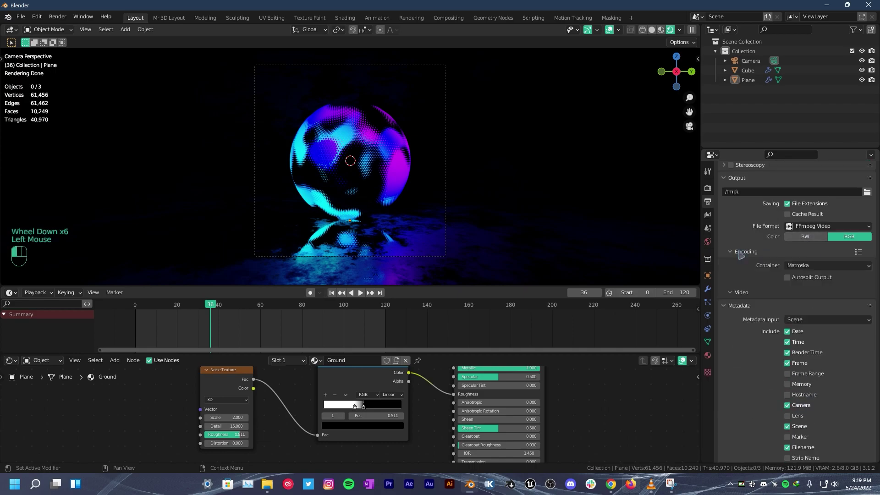
pyautogui.click(805, 271)
pyautogui.click(805, 297)
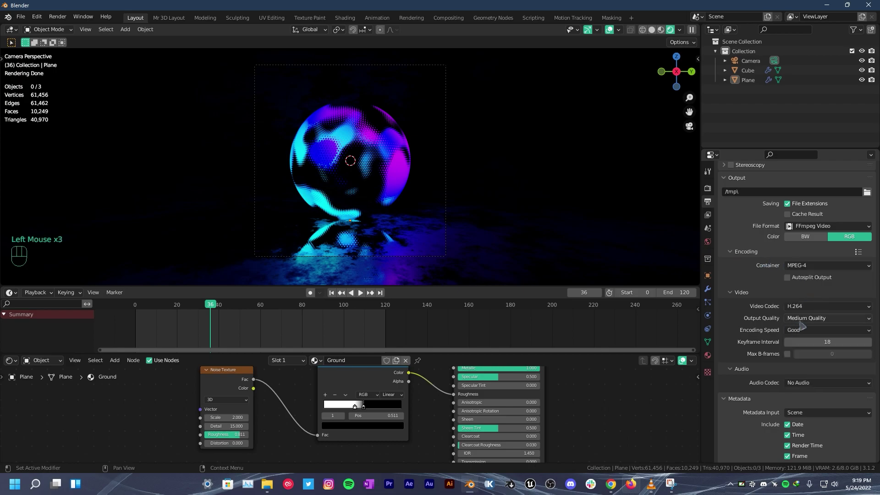
pyautogui.click(801, 321)
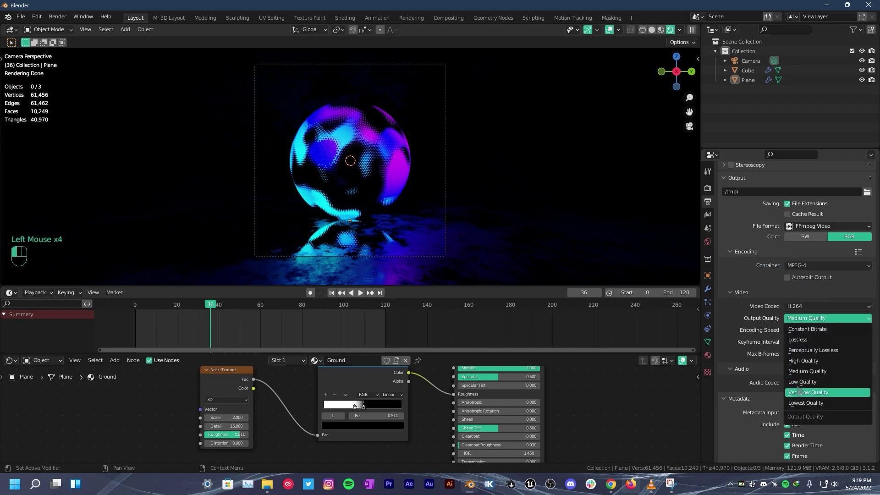
pyautogui.click(796, 351)
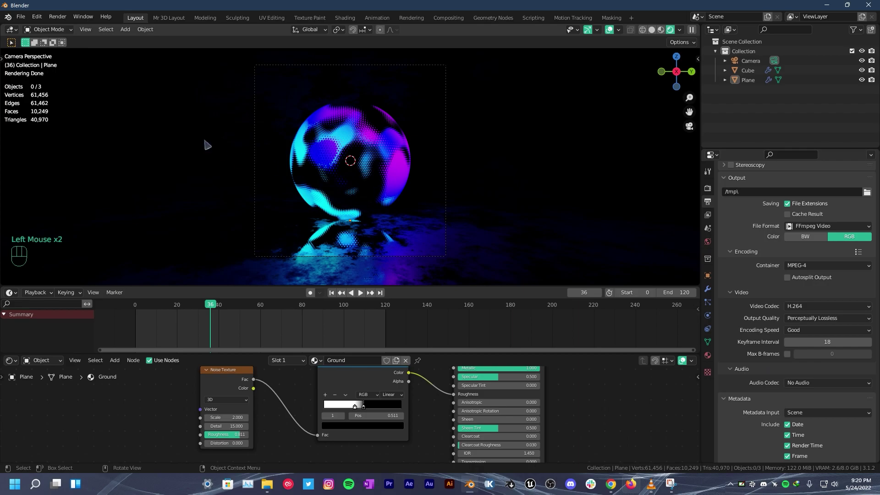
# Step: Start rendering the animation and fit the whole rendered frame in the render window
pyautogui.click(53, 21)
pyautogui.click(81, 39)
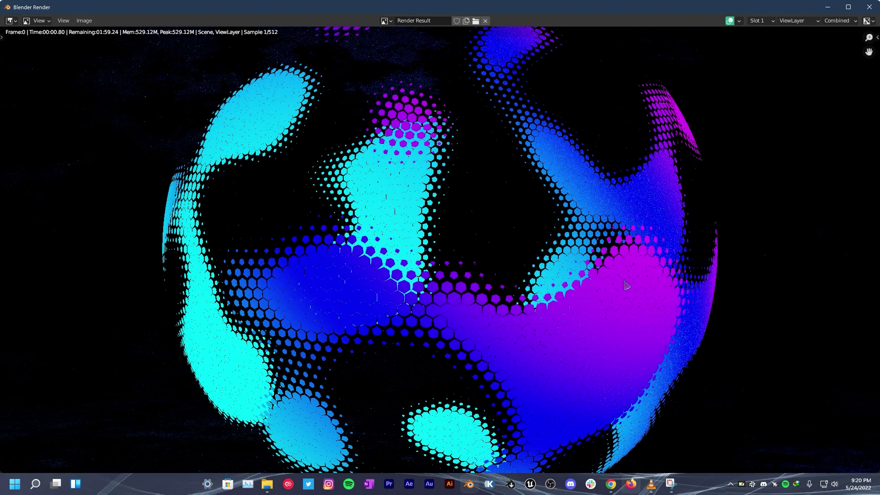
pyautogui.press('Home')
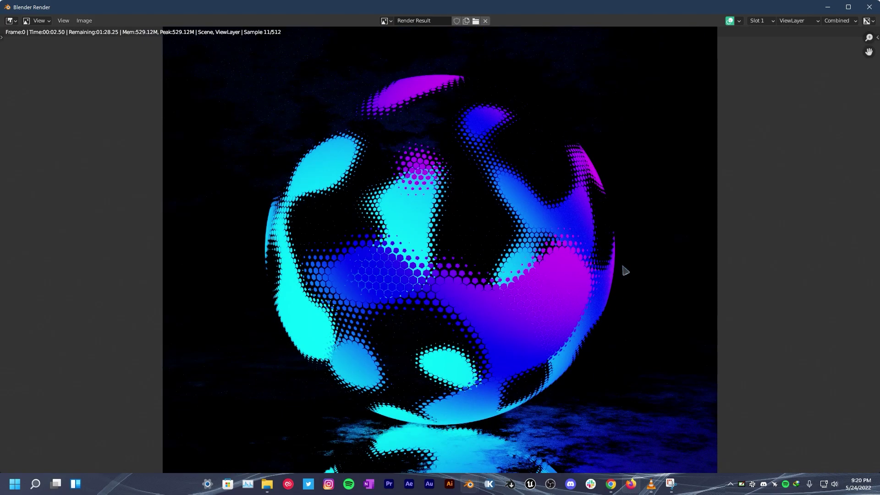